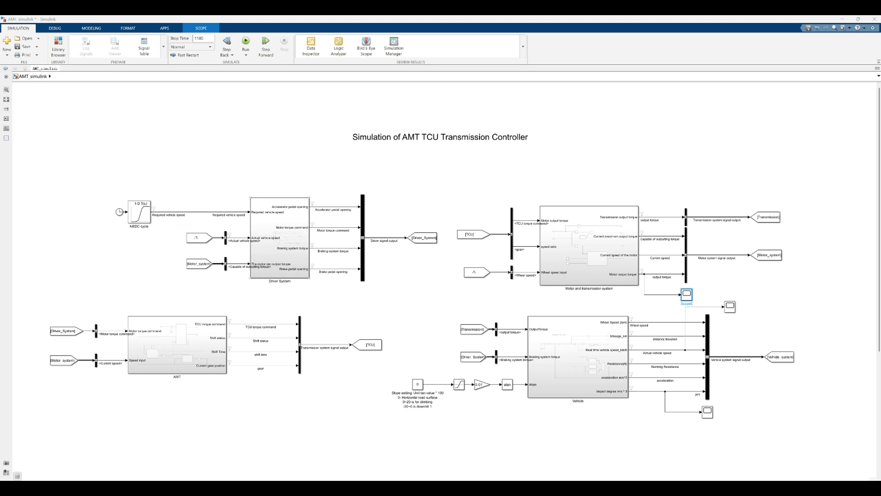
Examine the Driver System section and the clock-driven NEDC cycle that supplies its required vehicle speed
{"action": "scroll", "coordinate": [109, 231], "scroll_direction": "up", "scroll_amount": 5}
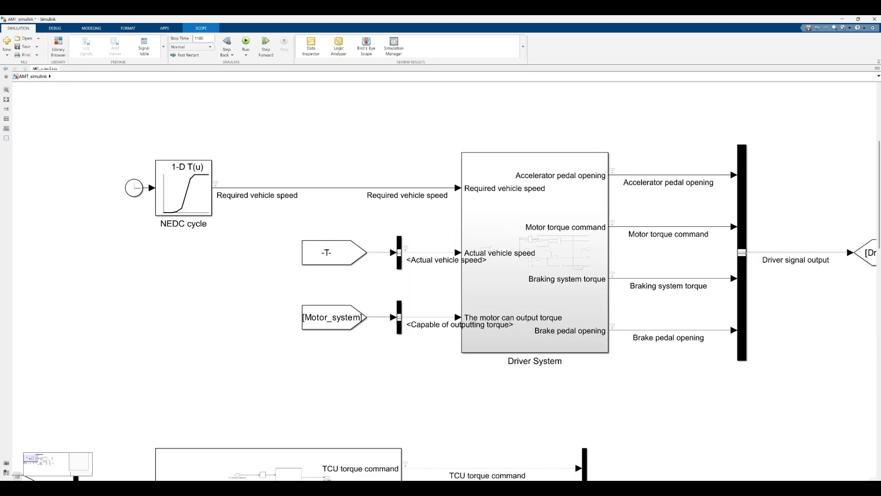
{"action": "left_click_drag", "start_coordinate": [98, 129], "coordinate": [872, 408]}
{"action": "scroll", "coordinate": [349, 332], "scroll_direction": "down", "scroll_amount": 3}
{"action": "scroll", "coordinate": [491, 324], "scroll_direction": "up", "scroll_amount": 1}
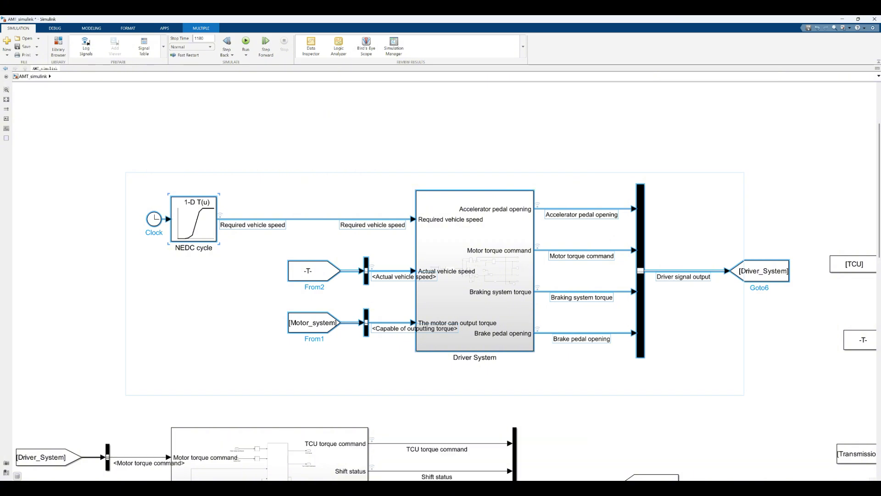
{"action": "key", "text": "Escape"}
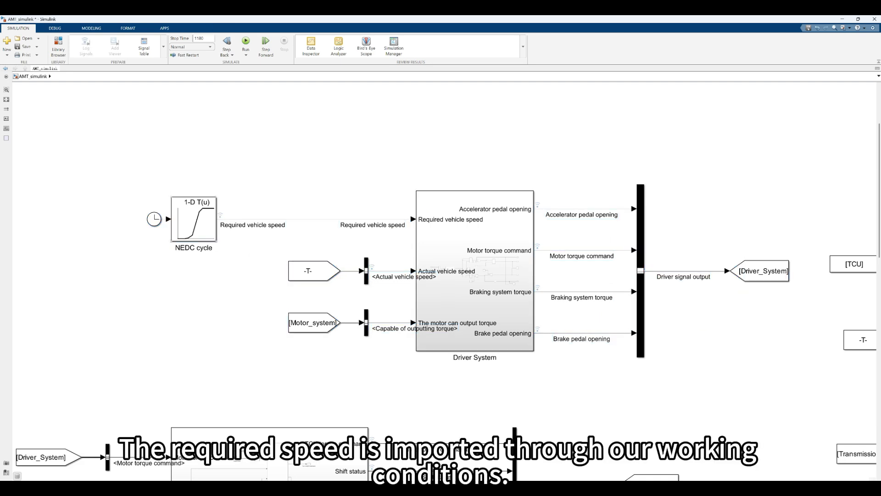
{"action": "left_click_drag", "start_coordinate": [106, 165], "coordinate": [246, 265]}
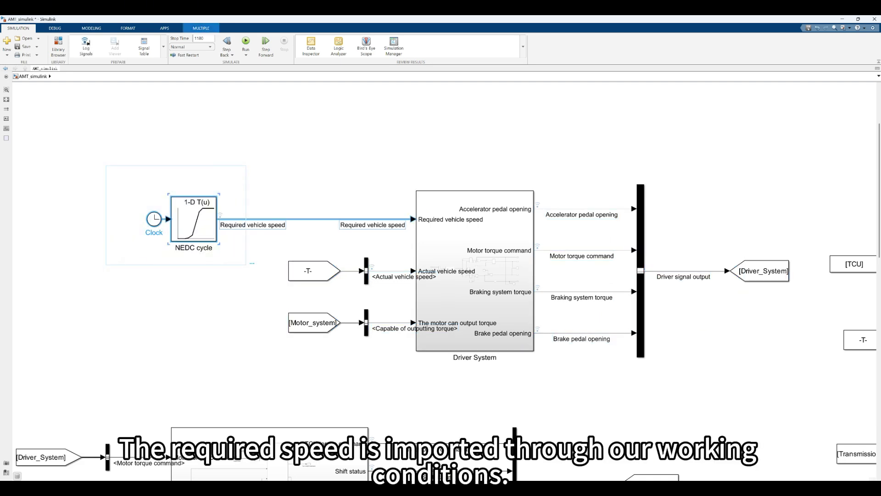
{"action": "key", "text": "Escape"}
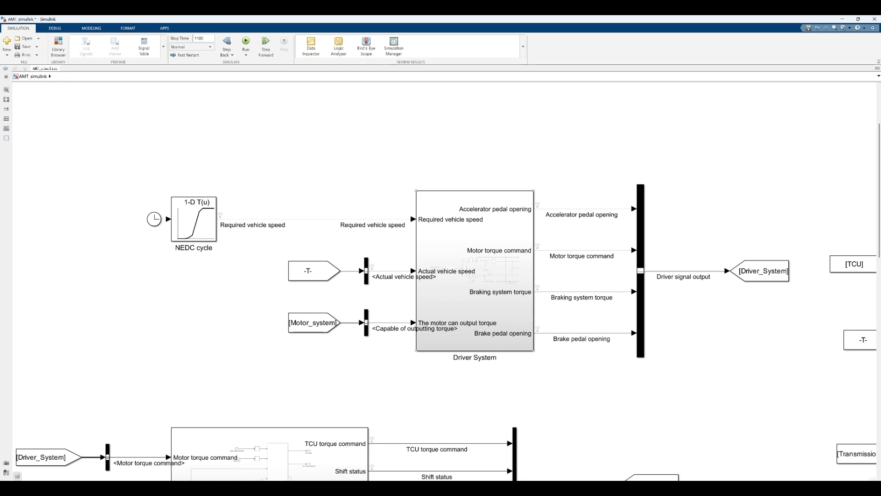
Widen the From block feeding the Driver System's actual vehicle speed so its full Vehicle_system tag fits
{"action": "left_click", "coordinate": [306, 270]}
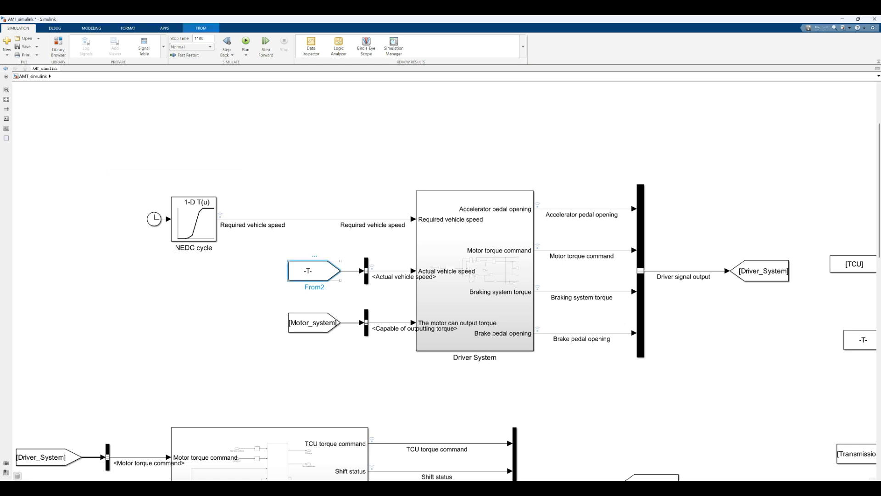
{"action": "left_click", "coordinate": [286, 297]}
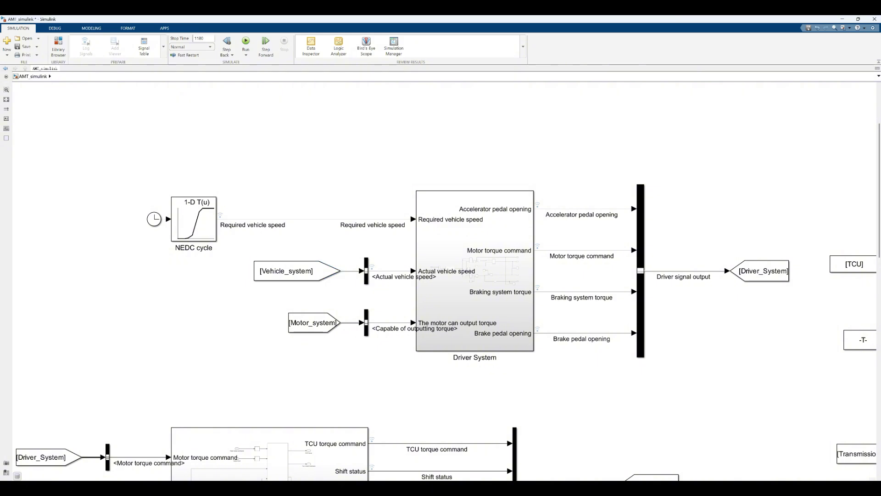
Trace the Vehicle_system tag from the Driver System input to its matching Goto block at the Vehicle outputs
{"action": "scroll", "coordinate": [288, 280], "scroll_direction": "down", "scroll_amount": 1}
{"action": "scroll", "coordinate": [288, 279], "scroll_direction": "down", "scroll_amount": 1}
{"action": "left_click", "coordinate": [288, 276]}
{"action": "scroll", "coordinate": [275, 276], "scroll_direction": "down", "scroll_amount": 2}
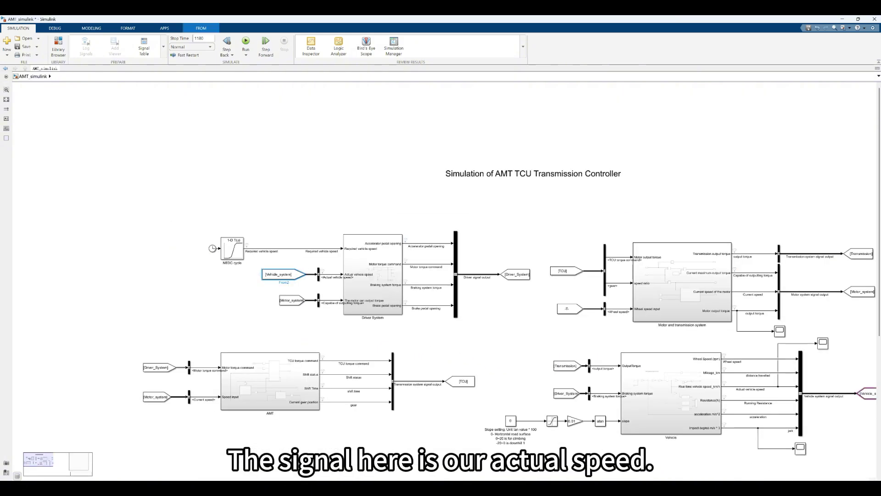
{"action": "scroll", "coordinate": [325, 270], "scroll_direction": "down", "scroll_amount": 2}
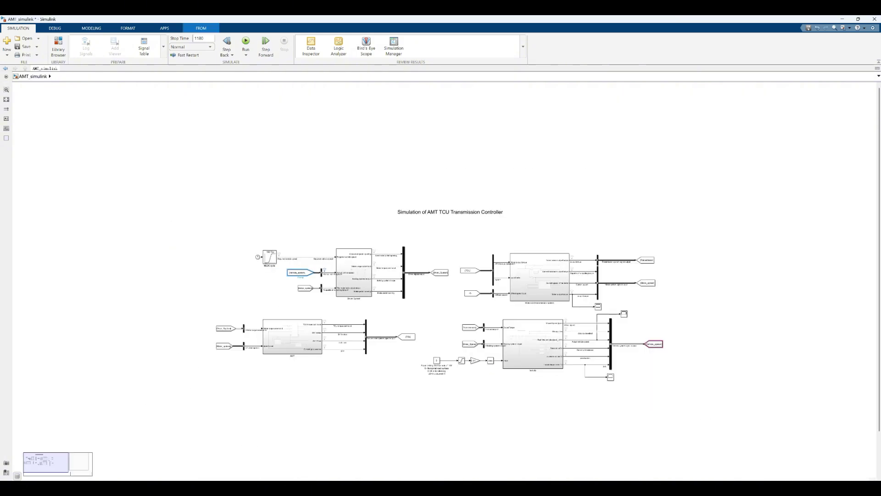
{"action": "scroll", "coordinate": [639, 350], "scroll_direction": "up", "scroll_amount": 4}
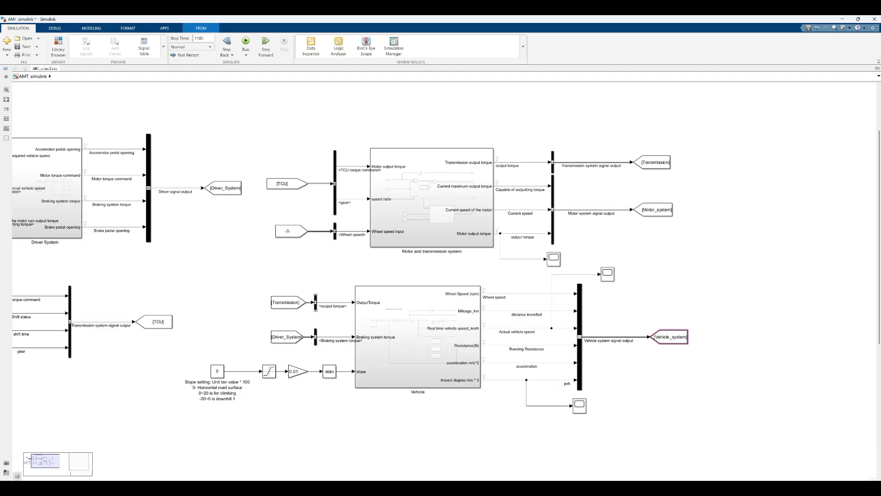
{"action": "left_click", "coordinate": [670, 336]}
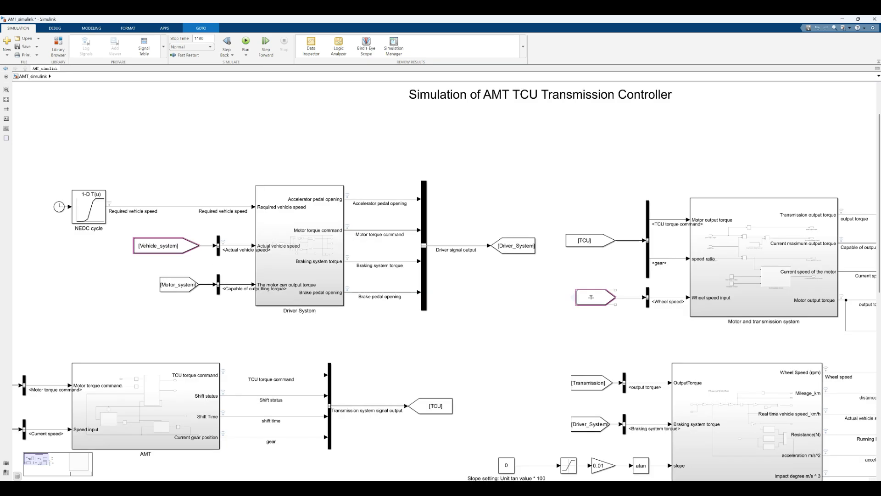
Widen the From block feeding the wheel speed of the Motor and transmission system so its full Vehicle_system tag fits
{"action": "left_click", "coordinate": [589, 298]}
{"action": "left_click_drag", "start_coordinate": [575, 298], "coordinate": [560, 297]}
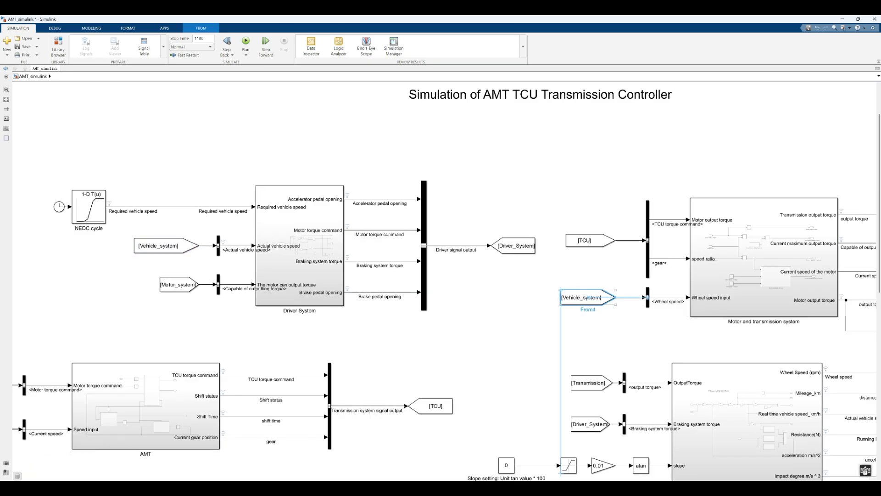
{"action": "left_click", "coordinate": [532, 307]}
Open the Driver System subsystem and move the pedal-opening scope below the Brake pedal opening outport, clear of its label
{"action": "left_click", "coordinate": [299, 271]}
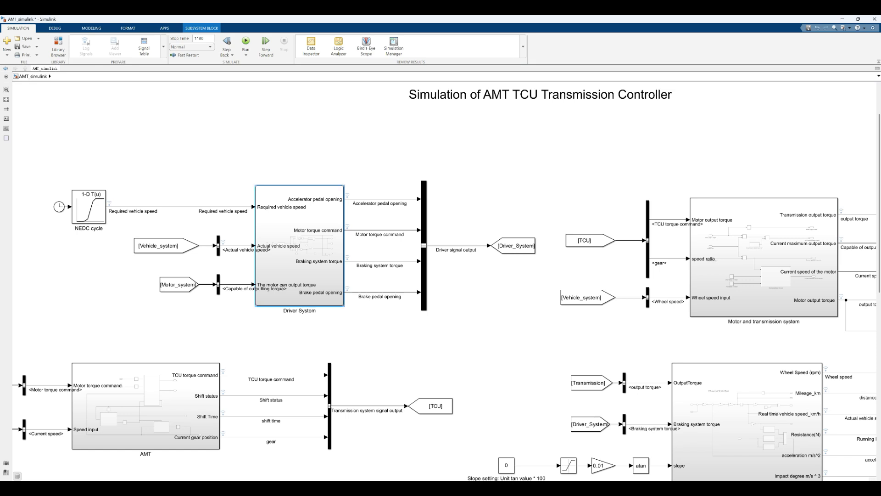
{"action": "key", "text": "Return"}
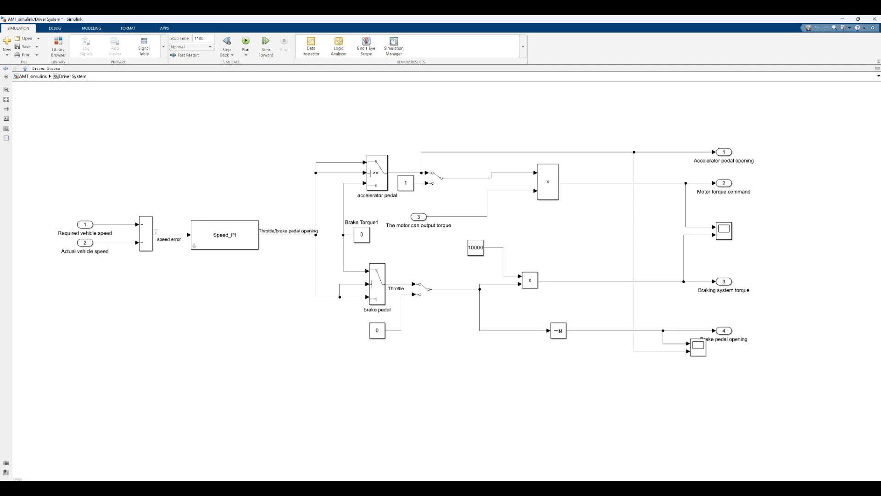
{"action": "left_click_drag", "start_coordinate": [698, 347], "coordinate": [742, 376]}
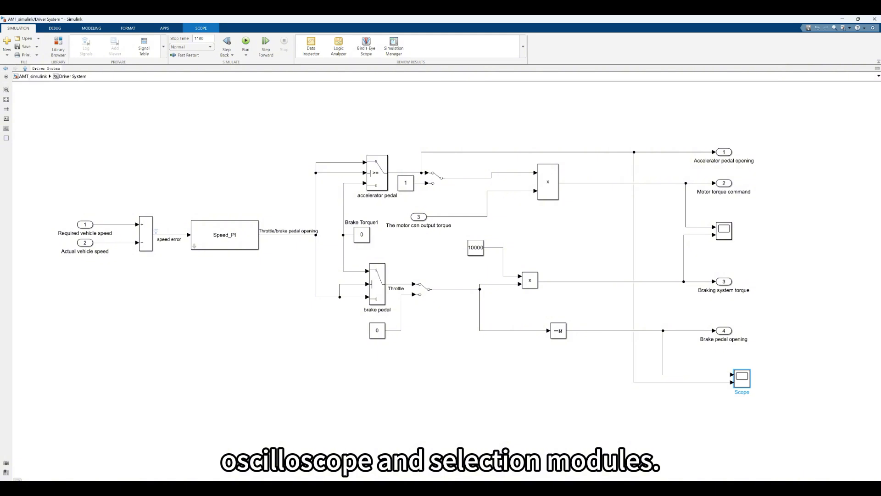
Inspect the accelerator pedal and brake pedal switches and the group of output ports in the Driver System
{"action": "left_click", "coordinate": [377, 173]}
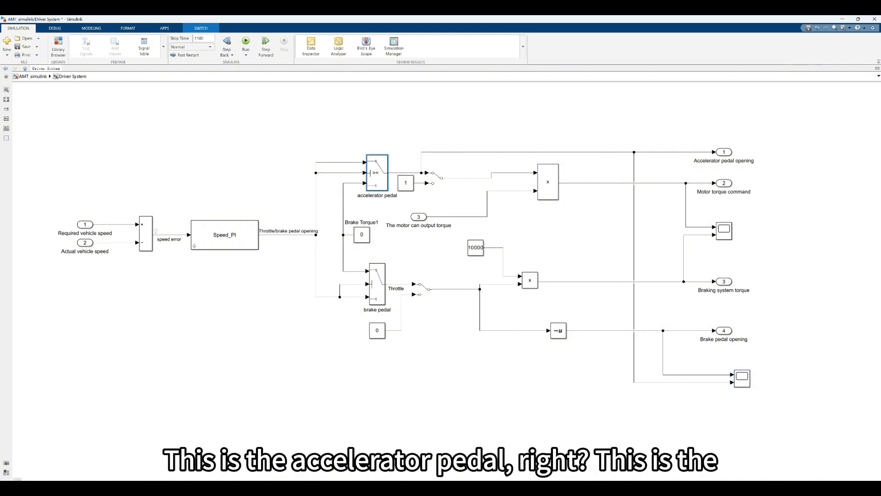
{"action": "left_click", "coordinate": [377, 283]}
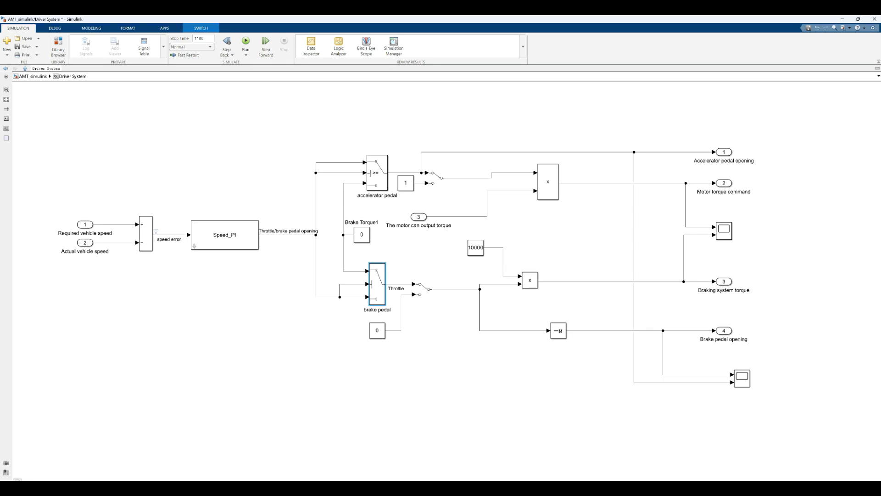
{"action": "left_click_drag", "start_coordinate": [635, 107], "coordinate": [791, 421]}
{"action": "left_click", "coordinate": [792, 421]}
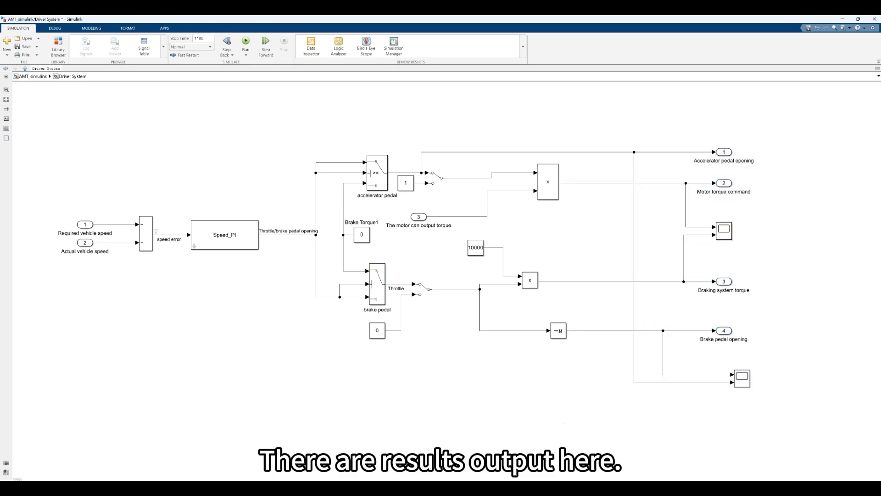
View the motor torque command and braking torque curves in Scope1, close the scope and return to the top-level model
{"action": "double_click", "coordinate": [724, 231]}
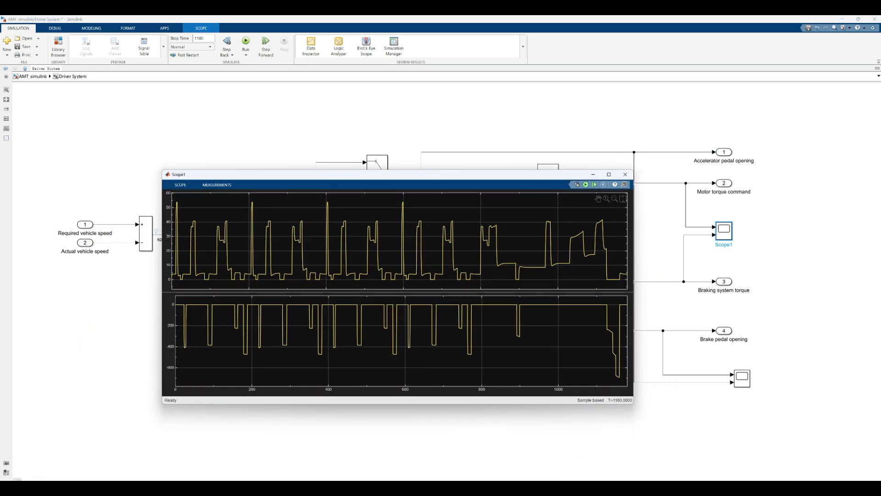
{"action": "left_click", "coordinate": [625, 174]}
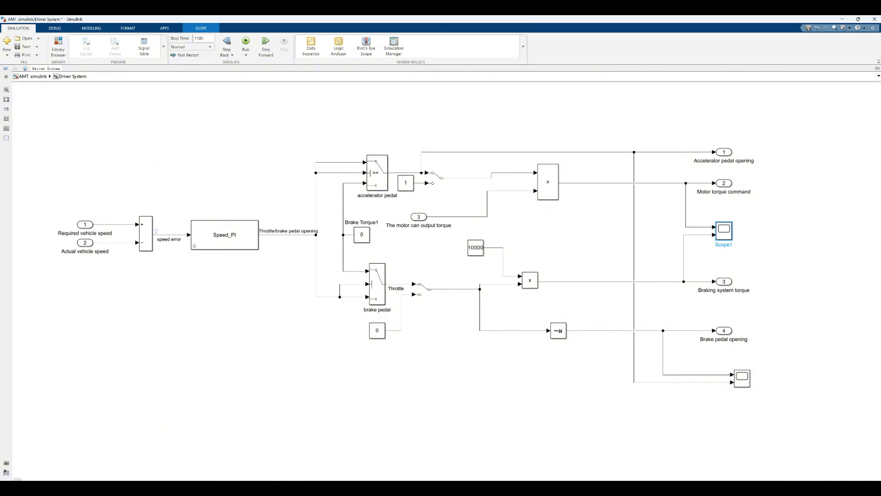
{"action": "key", "text": "Escape"}
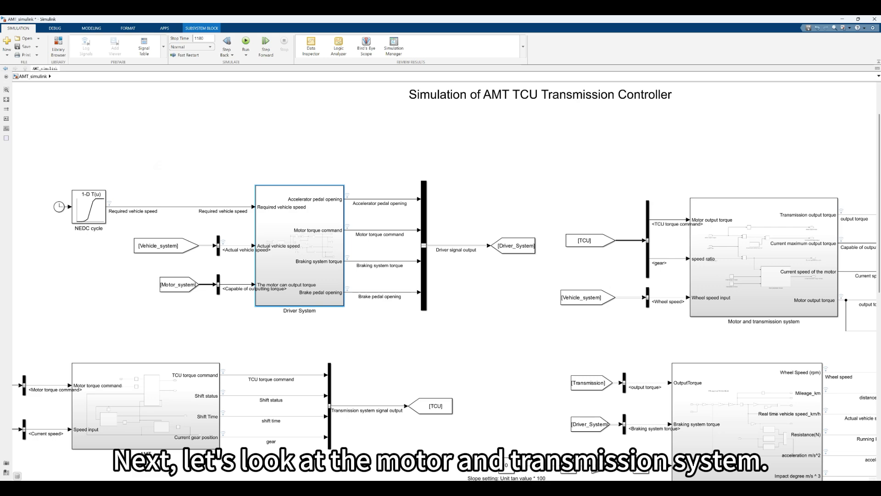
Move the entire Motor and transmission system group, with its tags, buses and scope, slightly upward away from the Vehicle section
{"action": "scroll", "coordinate": [596, 276], "scroll_direction": "down", "scroll_amount": 3}
{"action": "scroll", "coordinate": [734, 257], "scroll_direction": "up", "scroll_amount": 5}
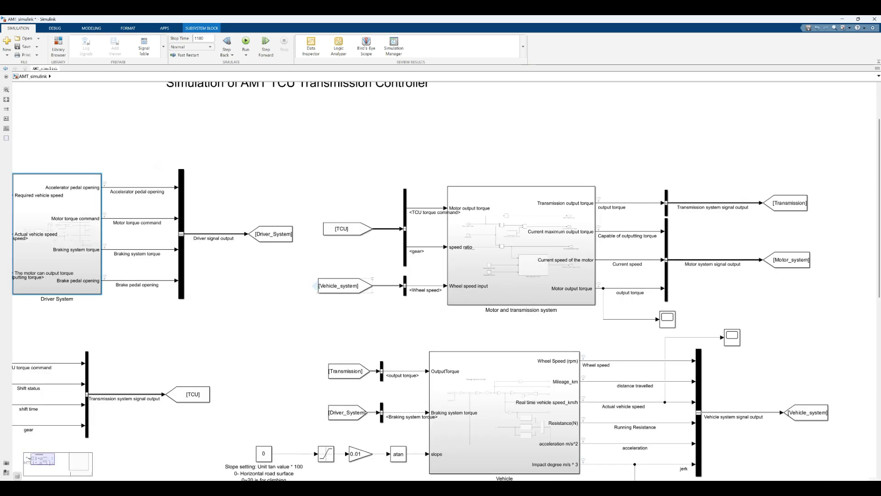
{"action": "scroll", "coordinate": [218, 178], "scroll_direction": "down", "scroll_amount": 2}
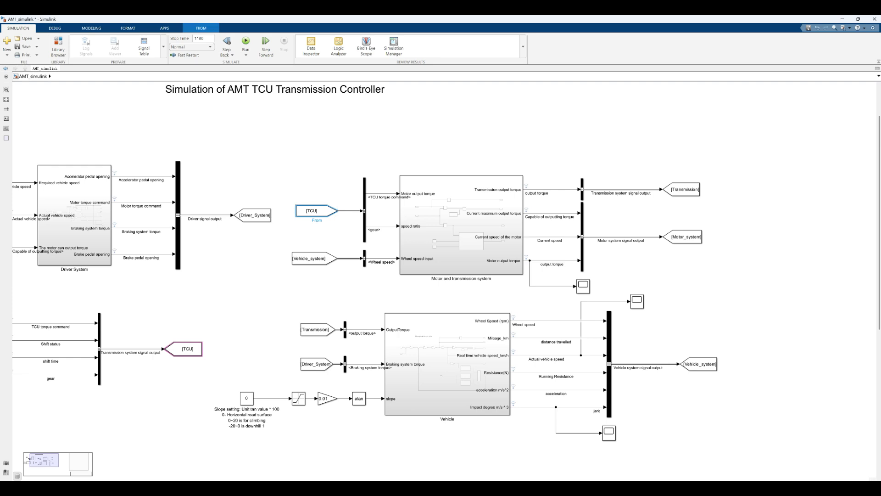
{"action": "left_click_drag", "start_coordinate": [281, 150], "coordinate": [725, 288]}
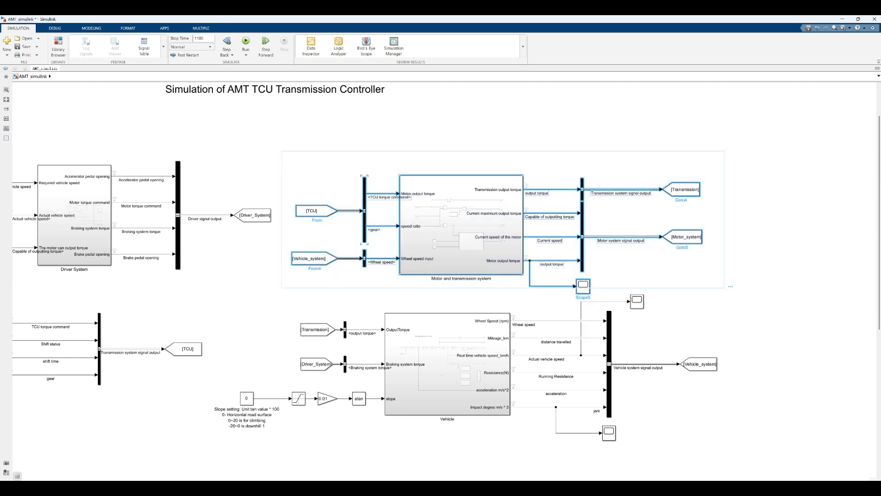
{"action": "left_click_drag", "start_coordinate": [642, 270], "coordinate": [643, 249]}
{"action": "left_click", "coordinate": [665, 280]}
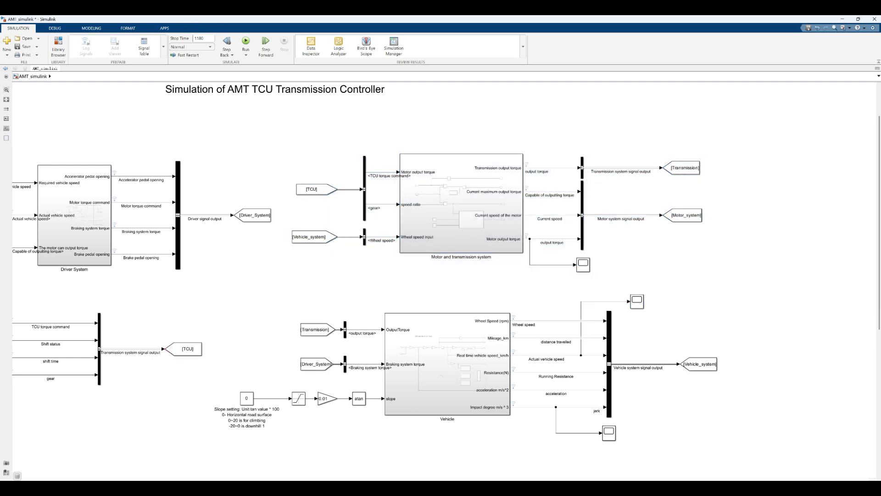
Examine the TCU torque command, gear and wheel speed inputs of the Motor and transmission system
{"action": "scroll", "coordinate": [433, 152], "scroll_direction": "up", "scroll_amount": 1}
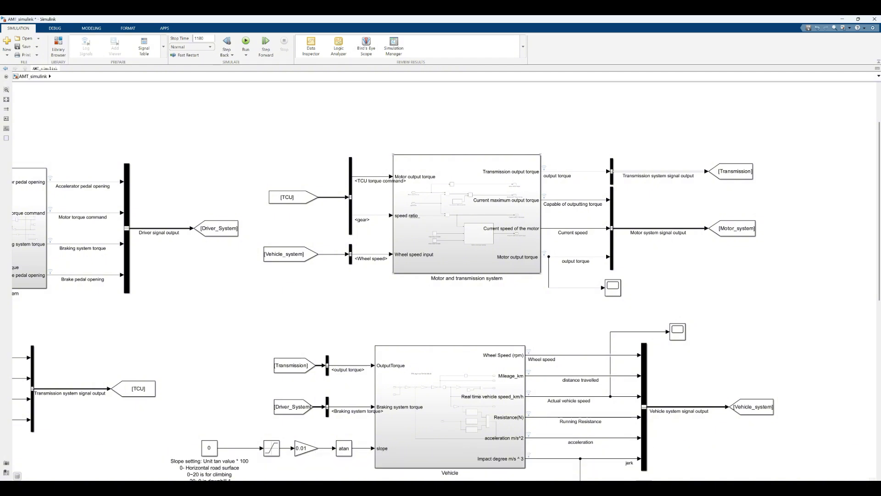
{"action": "left_click", "coordinate": [287, 197]}
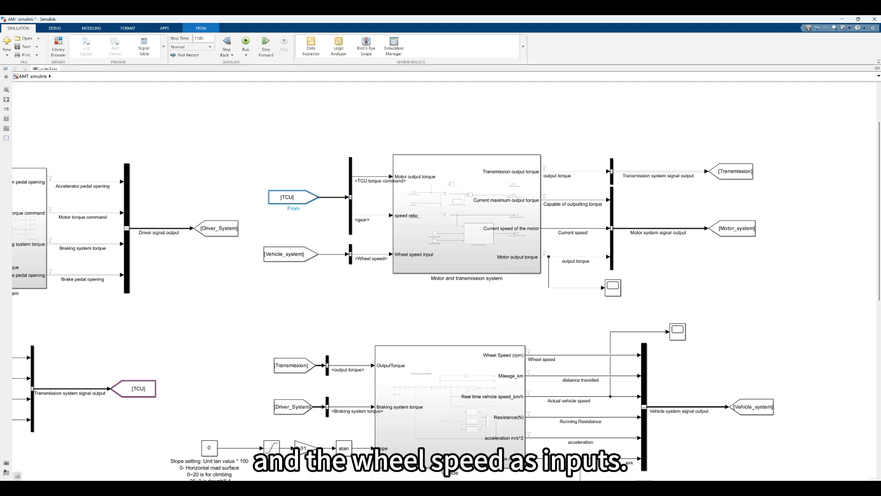
{"action": "left_click", "coordinate": [371, 215]}
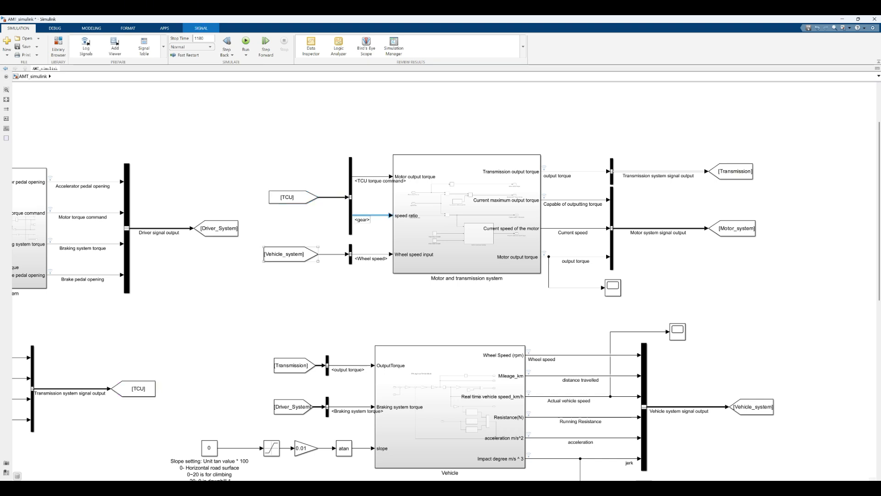
{"action": "left_click_drag", "start_coordinate": [268, 118], "coordinate": [370, 285]}
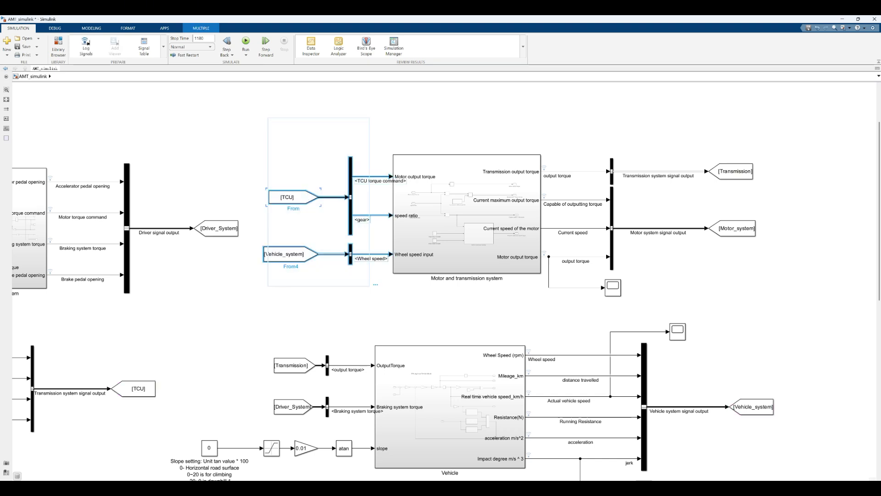
{"action": "key", "text": "Escape"}
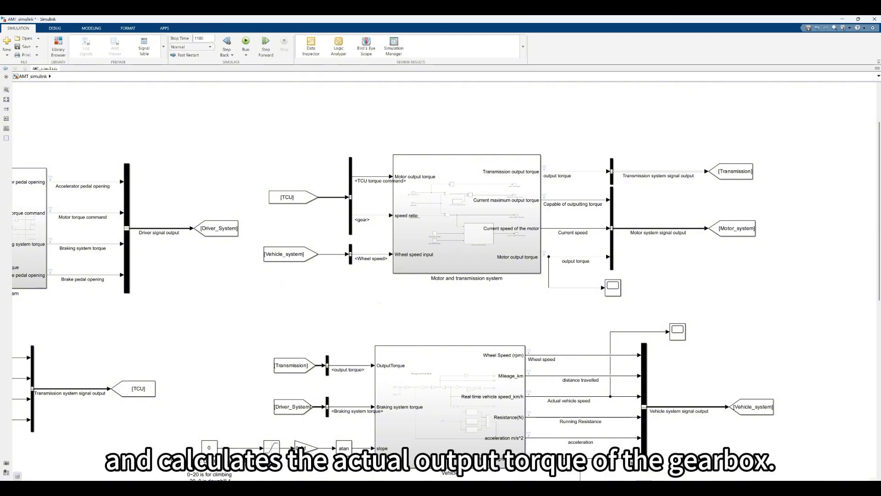
Open the Motor and transmission system subsystem to examine its contents, and return to the top-level model
{"action": "scroll", "coordinate": [566, 264], "scroll_direction": "down", "scroll_amount": 2}
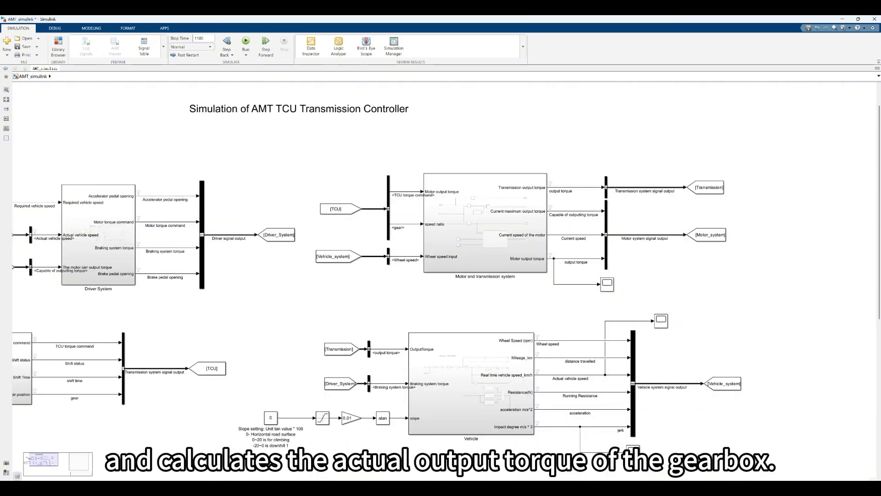
{"action": "scroll", "coordinate": [741, 199], "scroll_direction": "up", "scroll_amount": 5}
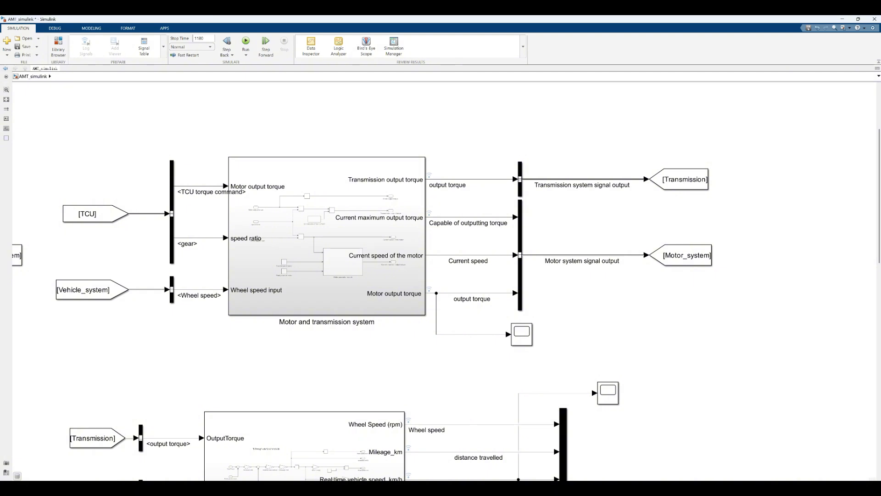
{"action": "double_click", "coordinate": [337, 246]}
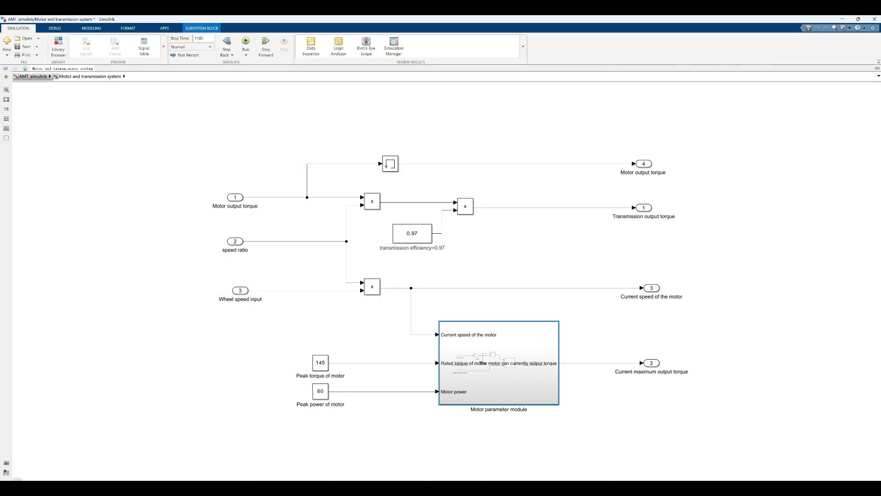
{"action": "left_click", "coordinate": [33, 76]}
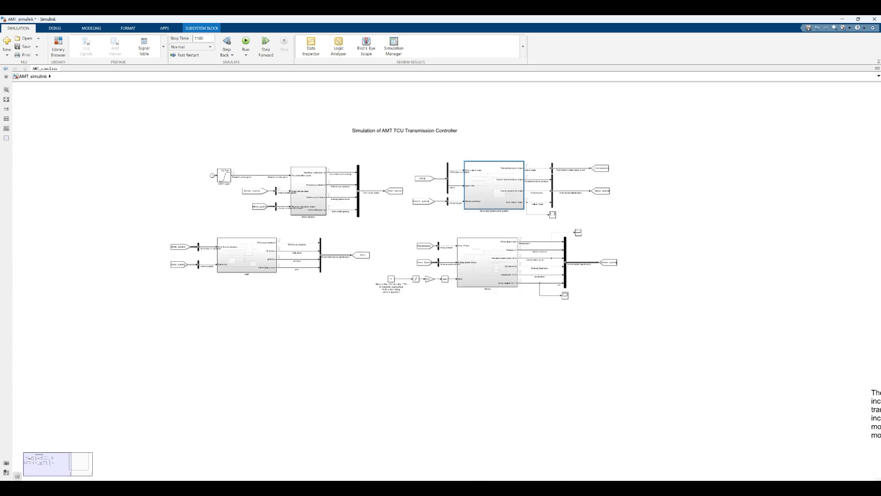
{"action": "scroll", "coordinate": [212, 257], "scroll_direction": "up", "scroll_amount": 4}
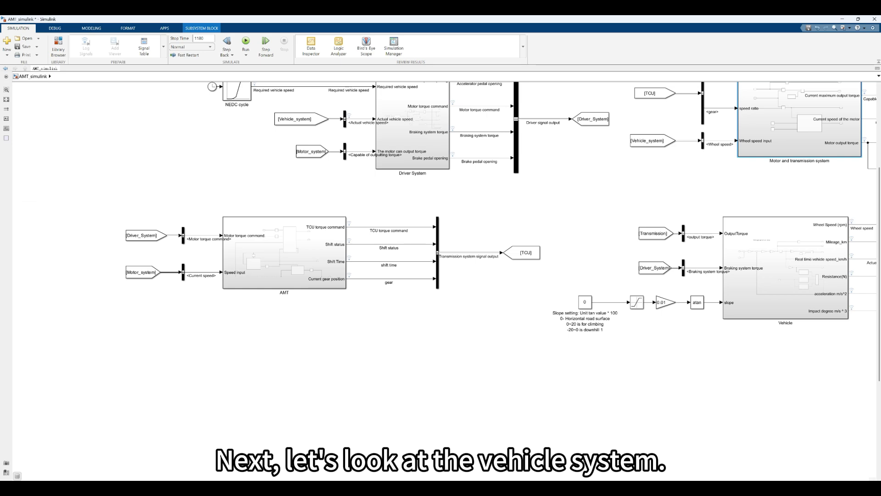
Examine the Vehicle subsystem's torque inputs and the chain of slope-setting blocks feeding its slope input
{"action": "scroll", "coordinate": [270, 281], "scroll_direction": "down", "scroll_amount": 2}
{"action": "scroll", "coordinate": [702, 321], "scroll_direction": "up", "scroll_amount": 2}
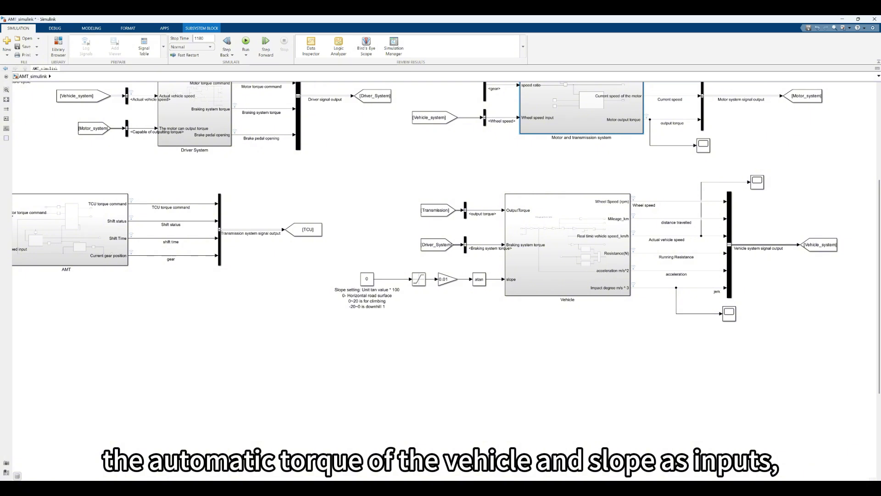
{"action": "left_click_drag", "start_coordinate": [333, 271], "coordinate": [487, 313]}
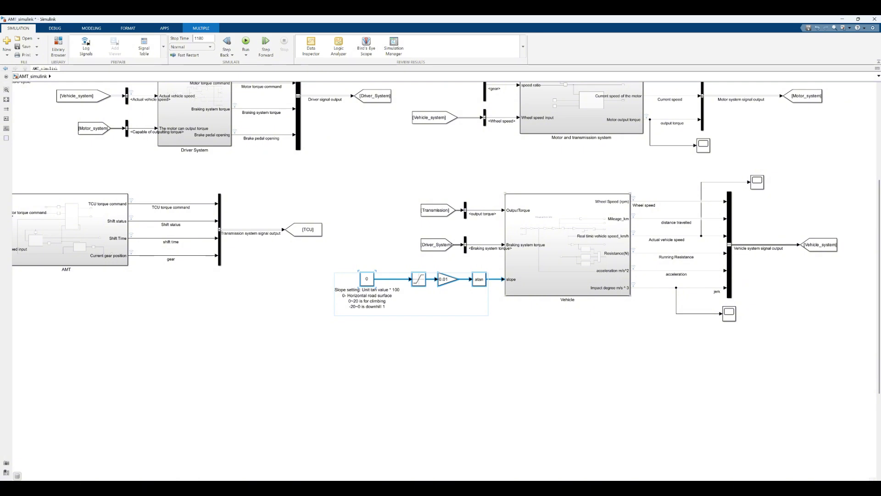
Open the Vehicle subsystem and its windage block to examine the driving resistance calculation, and return to the top-level model
{"action": "double_click", "coordinate": [568, 248]}
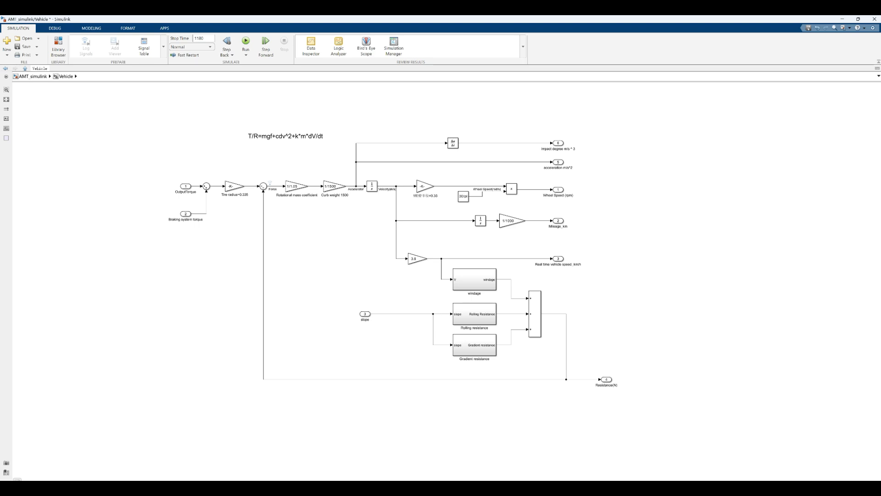
{"action": "scroll", "coordinate": [201, 266], "scroll_direction": "down", "scroll_amount": 1}
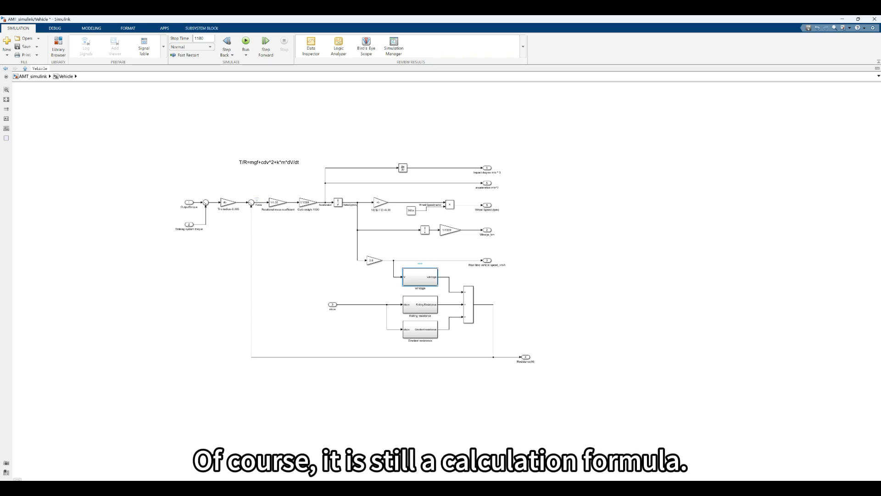
{"action": "double_click", "coordinate": [420, 277]}
{"action": "left_click", "coordinate": [64, 76]}
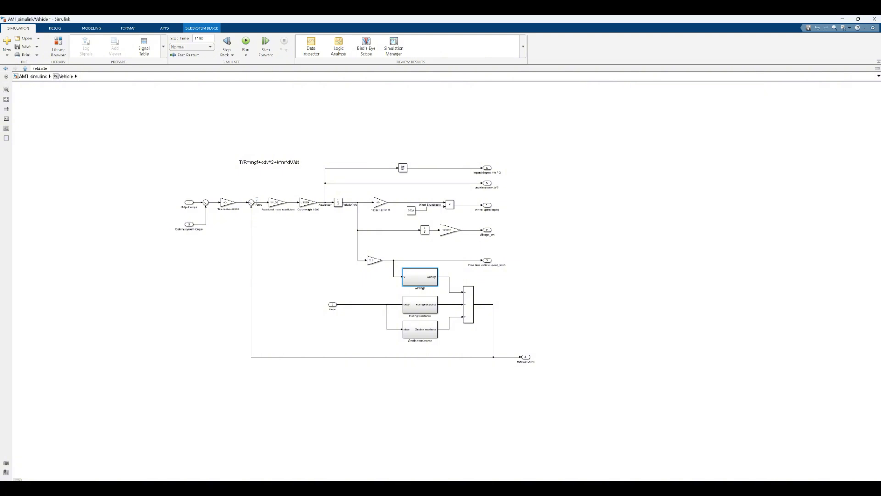
{"action": "left_click", "coordinate": [32, 77]}
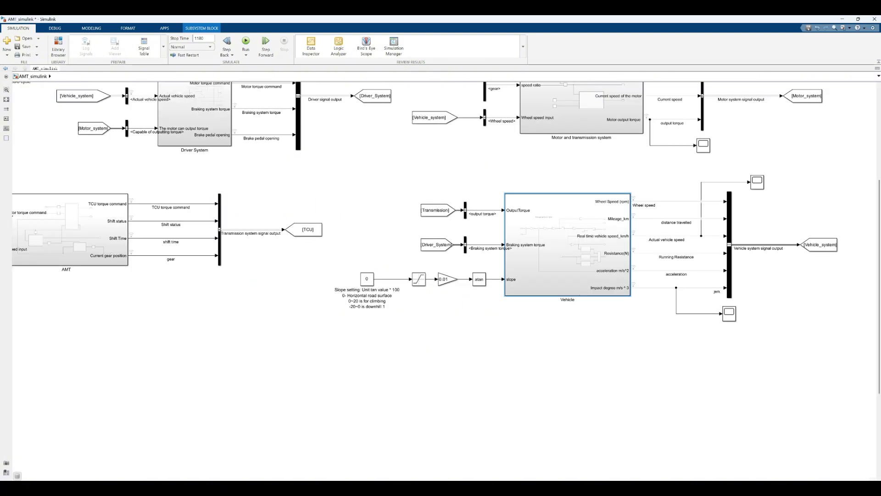
Open the AMT subsystem to examine its shift logic layout, and return to the top-level model
{"action": "scroll", "coordinate": [440, 230], "scroll_direction": "down", "scroll_amount": 3}
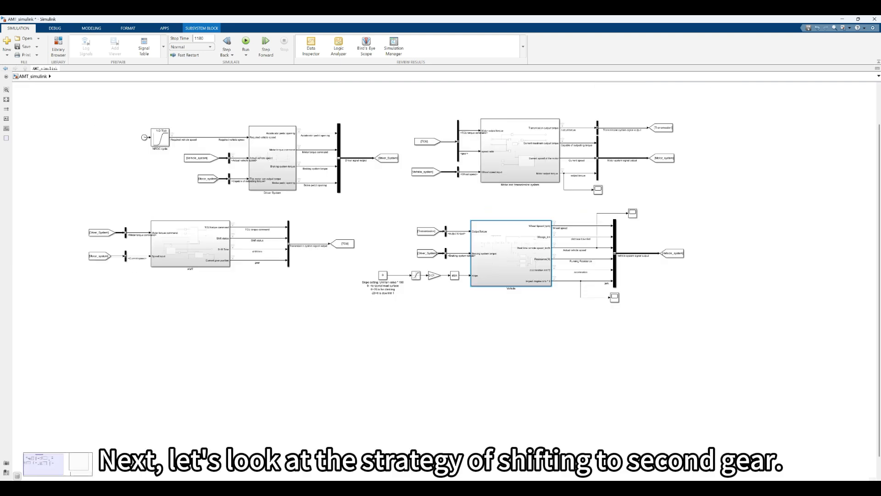
{"action": "scroll", "coordinate": [440, 257], "scroll_direction": "down", "scroll_amount": 2}
{"action": "scroll", "coordinate": [440, 256], "scroll_direction": "up", "scroll_amount": 3}
{"action": "double_click", "coordinate": [305, 271]}
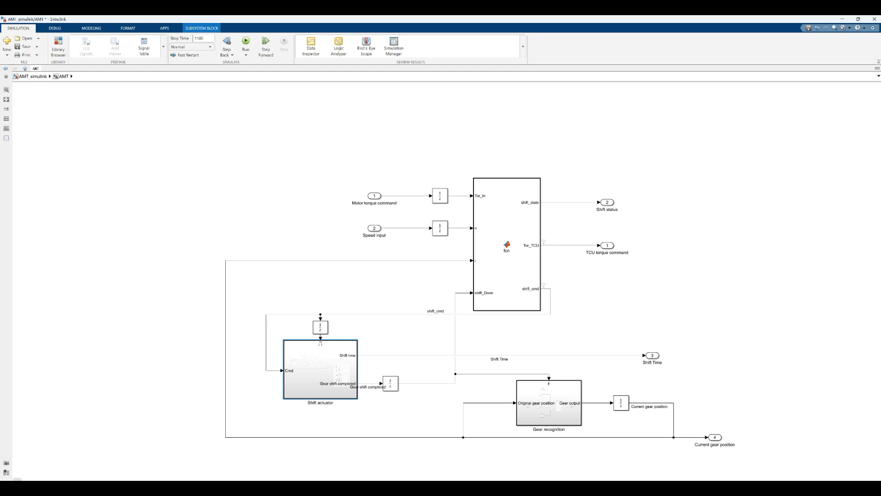
{"action": "key", "text": "Escape"}
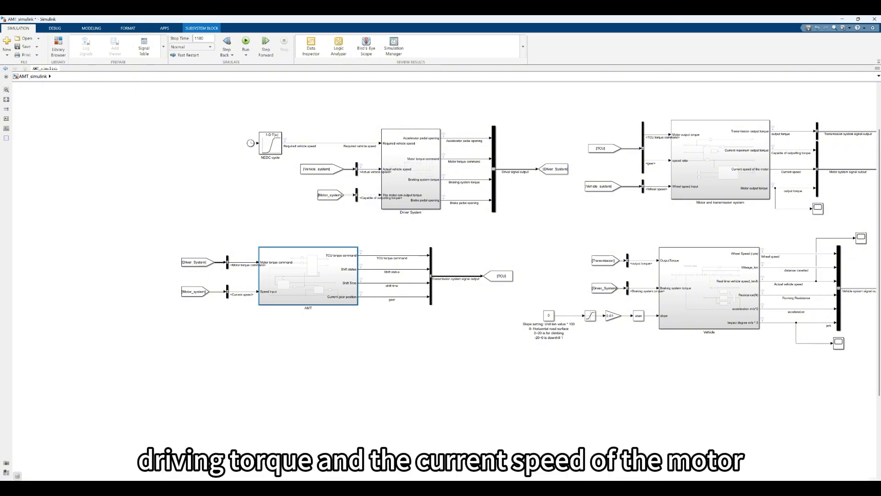
Examine the motor torque command and current speed inputs of the AMT subsystem
{"action": "left_click_drag", "start_coordinate": [174, 235], "coordinate": [256, 274]}
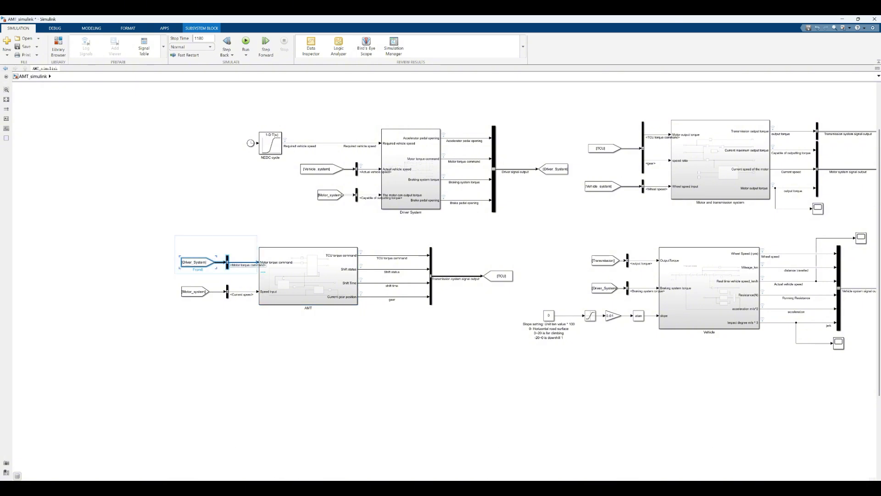
{"action": "left_click_drag", "start_coordinate": [153, 280], "coordinate": [245, 310]}
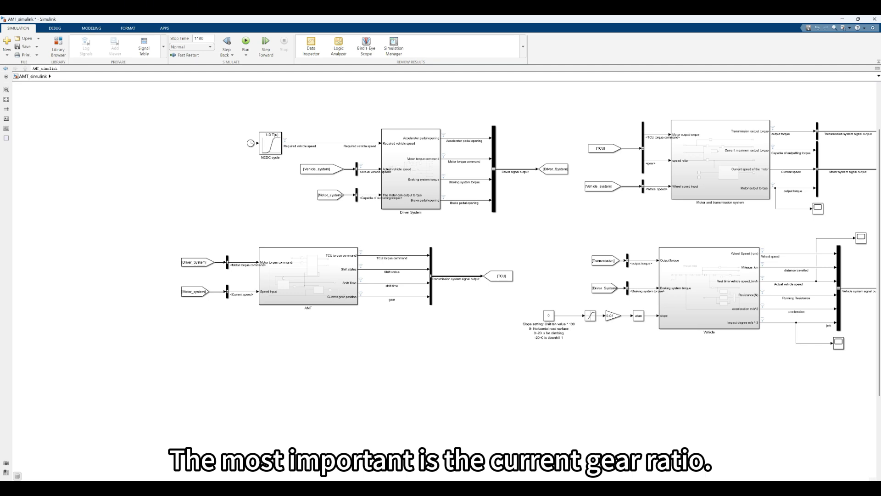
{"action": "scroll", "coordinate": [413, 271], "scroll_direction": "up", "scroll_amount": 1}
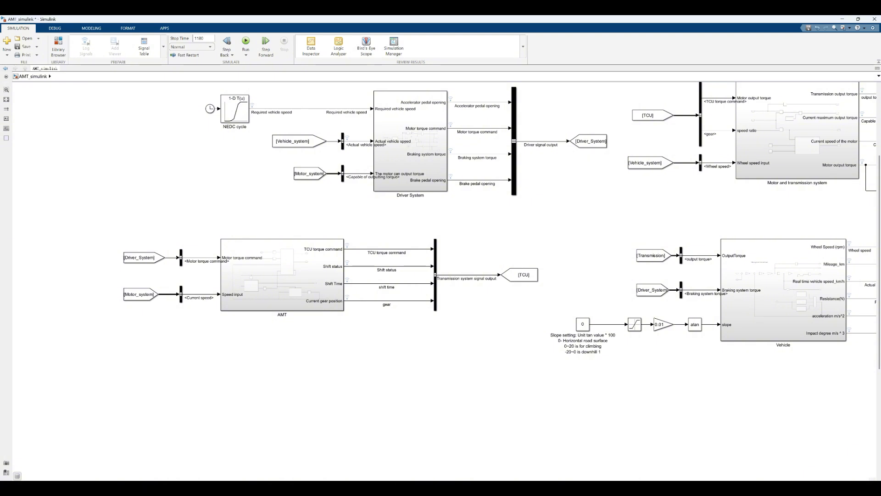
Open the Gear recognition subsystem inside AMT to examine its gear switching logic, and return to the AMT level
{"action": "double_click", "coordinate": [282, 275]}
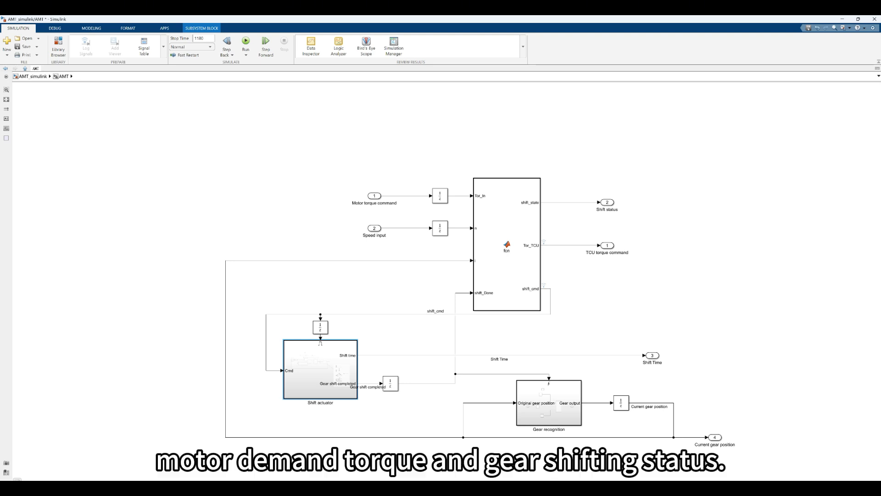
{"action": "double_click", "coordinate": [507, 244]}
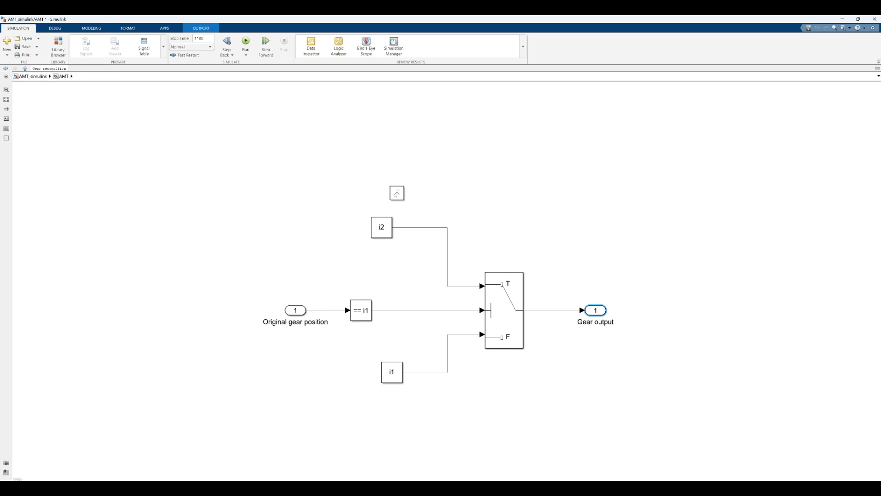
{"action": "key", "text": "Escape"}
{"action": "key", "text": "Escape"}
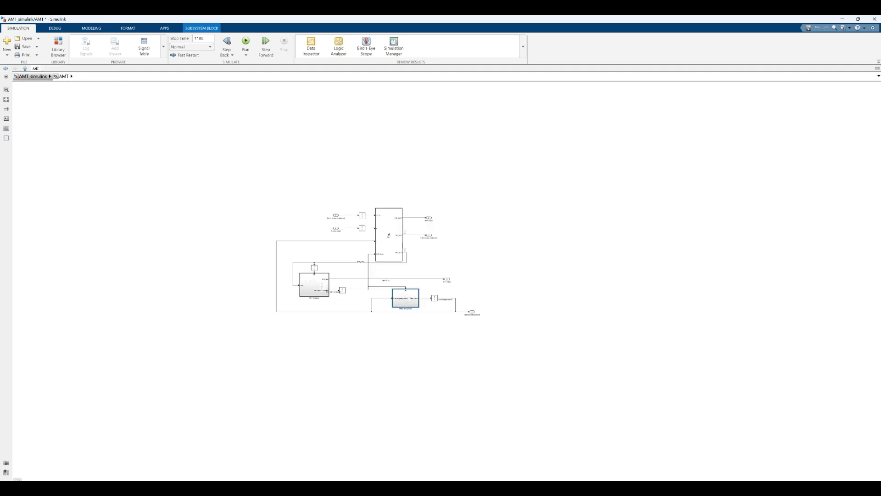
Open the Shift actuator subsystem to examine its blocks and shift command flowchart, and return to the top-level model
{"action": "double_click", "coordinate": [307, 280]}
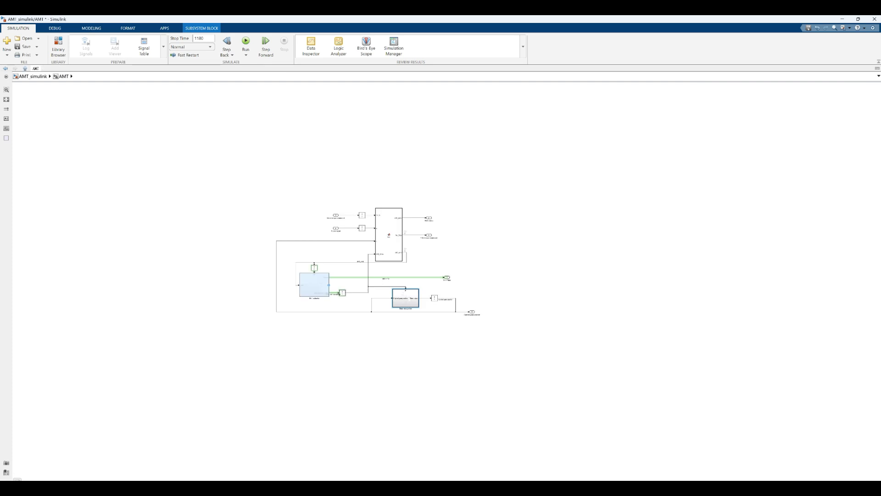
{"action": "double_click", "coordinate": [314, 285]}
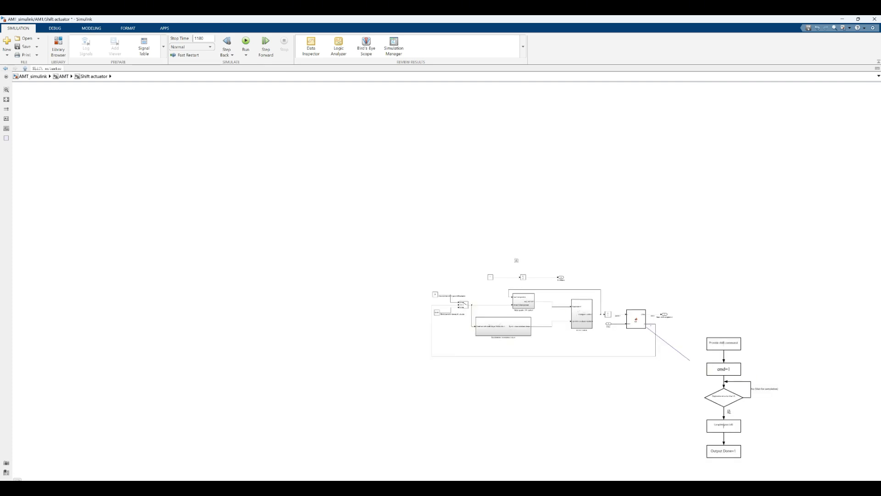
{"action": "scroll", "coordinate": [674, 367], "scroll_direction": "down", "scroll_amount": 2}
{"action": "scroll", "coordinate": [682, 386], "scroll_direction": "up", "scroll_amount": 4}
{"action": "scroll", "coordinate": [671, 368], "scroll_direction": "down", "scroll_amount": 4}
{"action": "scroll", "coordinate": [688, 404], "scroll_direction": "up", "scroll_amount": 5}
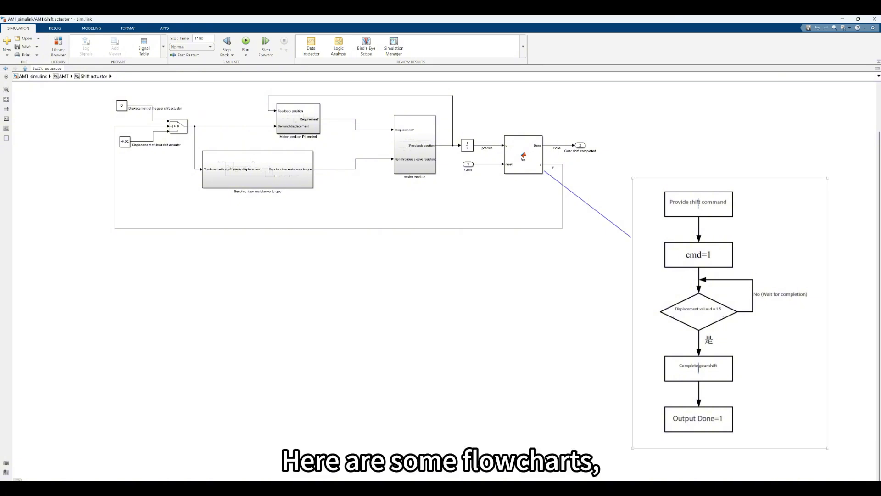
{"action": "left_click", "coordinate": [32, 76]}
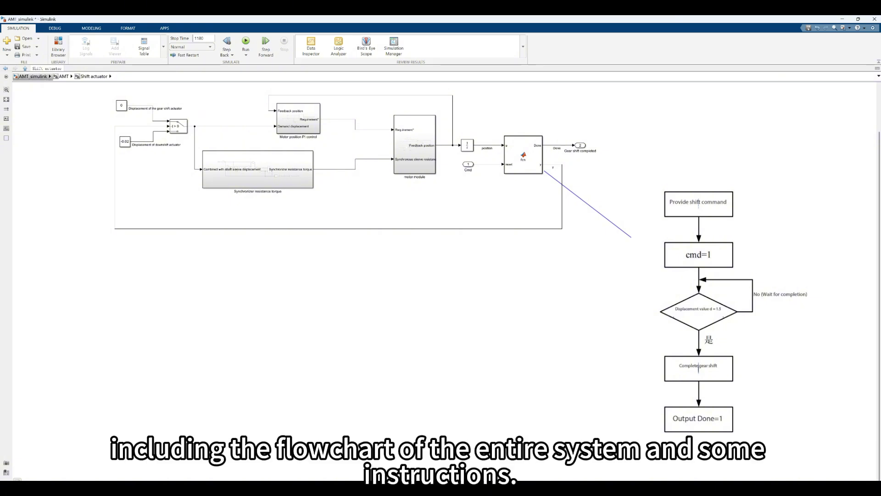
Examine the overall gear-shift flowchart and the descriptive text beside the top-level model
{"action": "scroll", "coordinate": [314, 307], "scroll_direction": "down", "scroll_amount": 5}
{"action": "scroll", "coordinate": [149, 137], "scroll_direction": "down", "scroll_amount": 2}
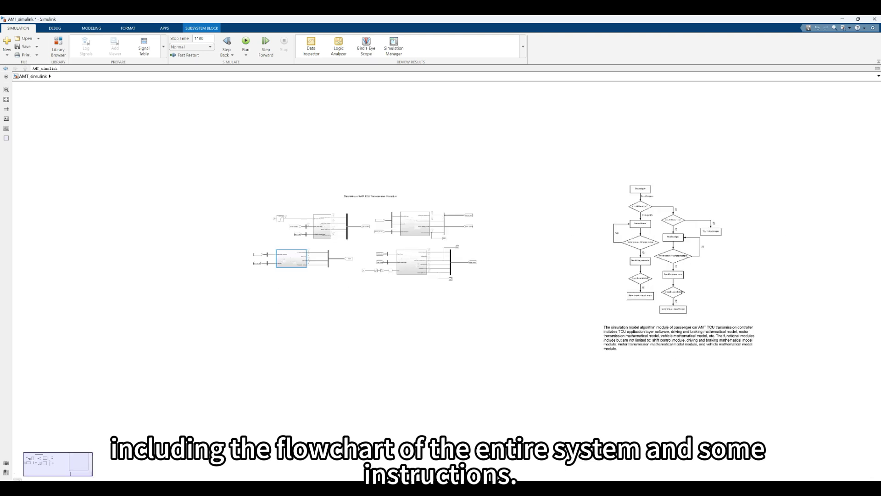
{"action": "scroll", "coordinate": [703, 288], "scroll_direction": "up", "scroll_amount": 4}
{"action": "left_click", "coordinate": [679, 376]}
{"action": "key", "text": "Escape"}
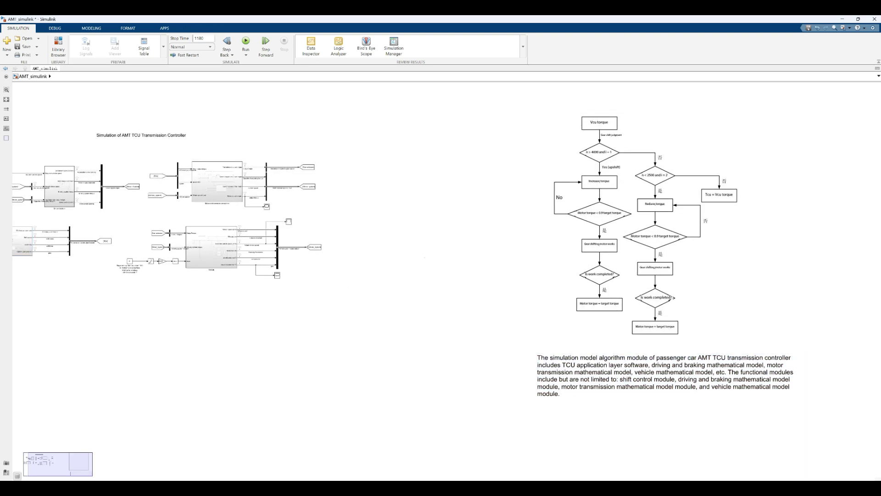
{"action": "scroll", "coordinate": [557, 286], "scroll_direction": "down", "scroll_amount": 2}
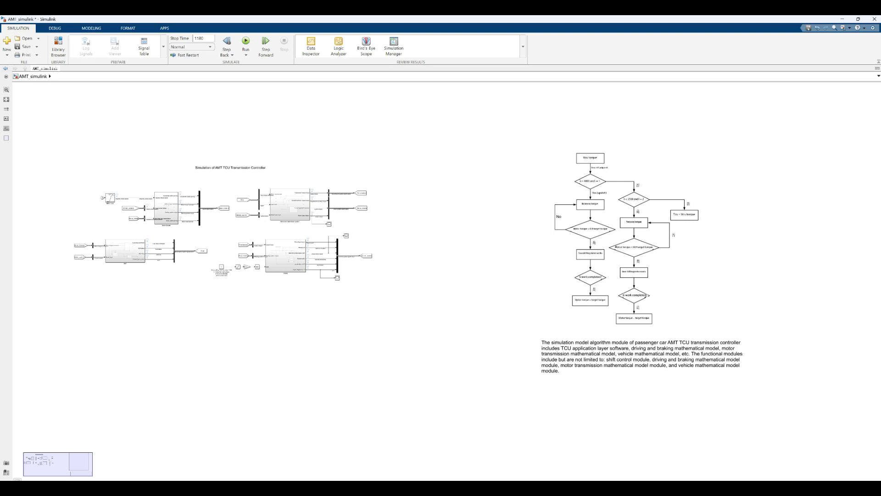
Reopen the AMT subsystem to review its function block, Shift actuator and Gear recognition together, and return to the top level
{"action": "scroll", "coordinate": [90, 241], "scroll_direction": "up", "scroll_amount": 5}
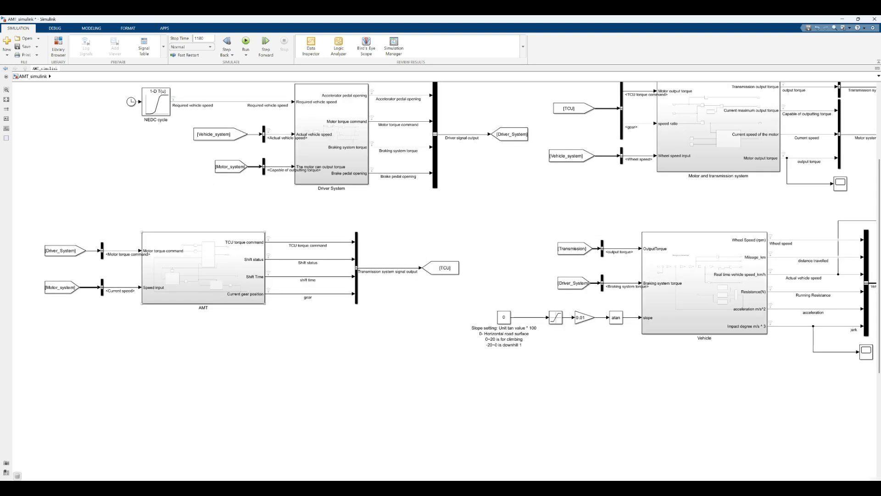
{"action": "scroll", "coordinate": [178, 288], "scroll_direction": "up", "scroll_amount": 1}
{"action": "scroll", "coordinate": [385, 295], "scroll_direction": "down", "scroll_amount": 2}
{"action": "scroll", "coordinate": [229, 256], "scroll_direction": "up", "scroll_amount": 2}
{"action": "left_click", "coordinate": [230, 256]}
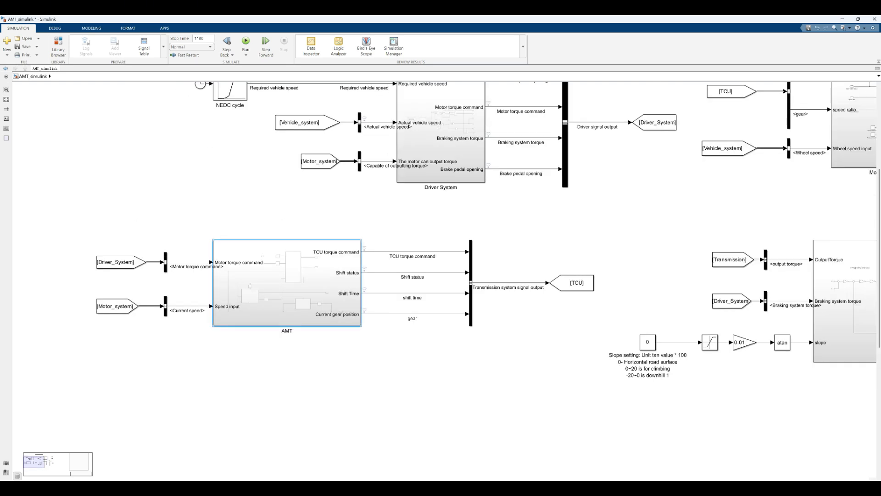
{"action": "double_click", "coordinate": [230, 256]}
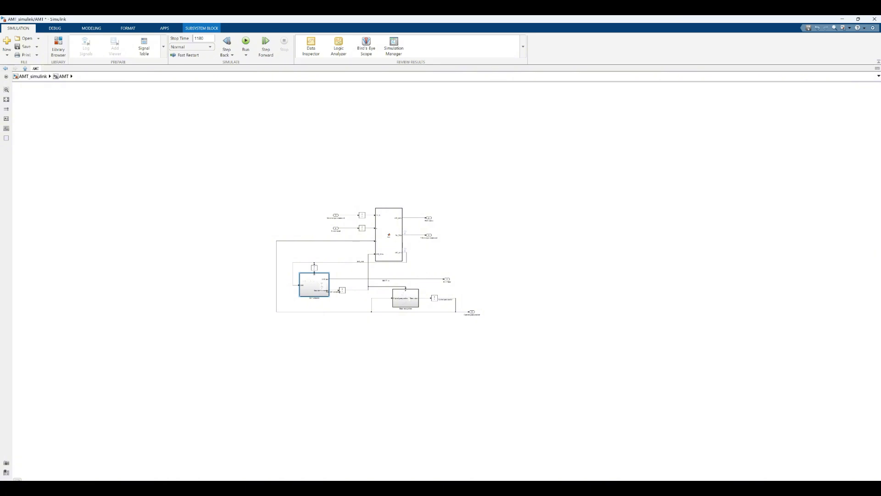
{"action": "key", "text": "space"}
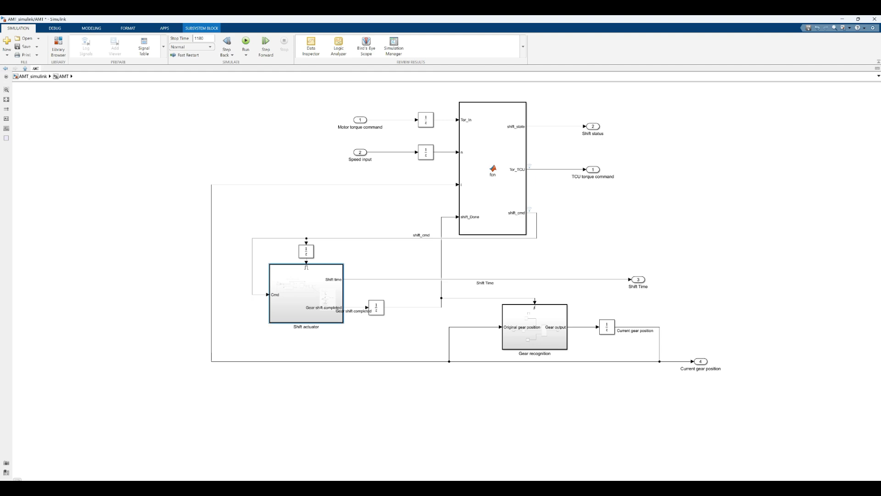
{"action": "key", "text": "Escape"}
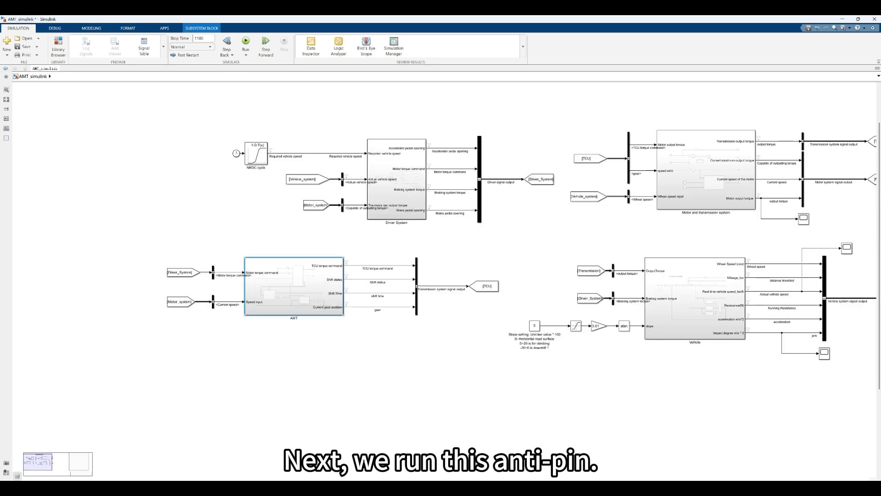
View the NEDC cycle's required vehicle speed curve in the Simulation Data Inspector, and minimize the inspector window
{"action": "key", "text": "space"}
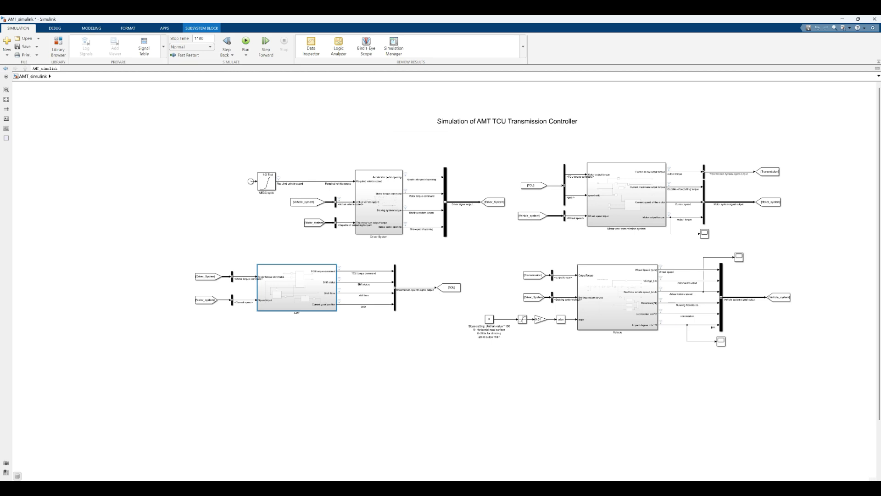
{"action": "scroll", "coordinate": [364, 200], "scroll_direction": "up", "scroll_amount": 3}
{"action": "left_click_drag", "start_coordinate": [149, 142], "coordinate": [237, 198]}
{"action": "left_click", "coordinate": [238, 198]}
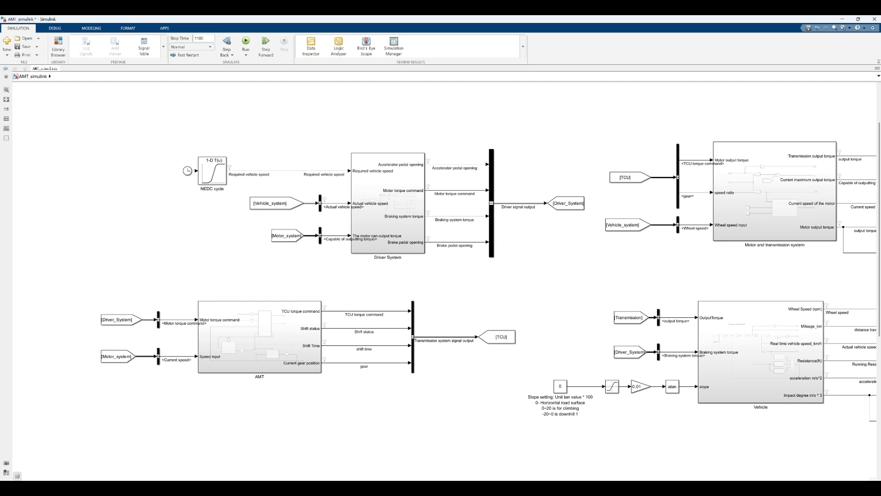
{"action": "left_click", "coordinate": [229, 167]}
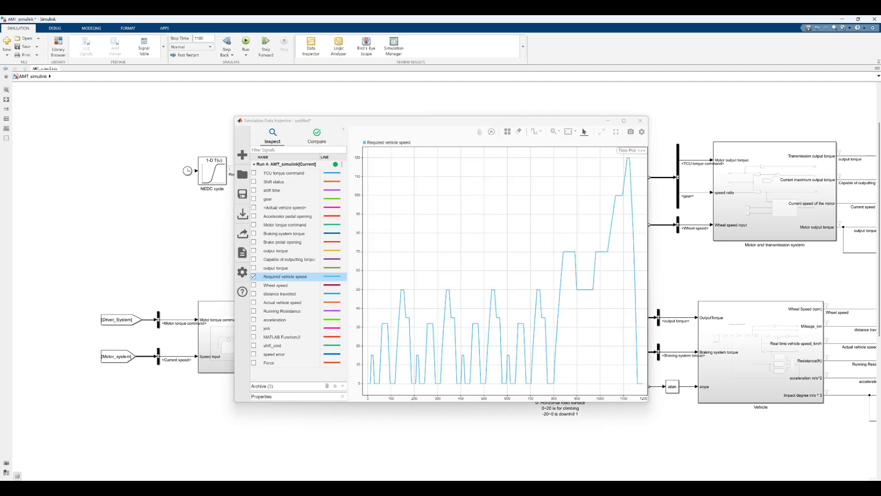
{"action": "left_click", "coordinate": [607, 120]}
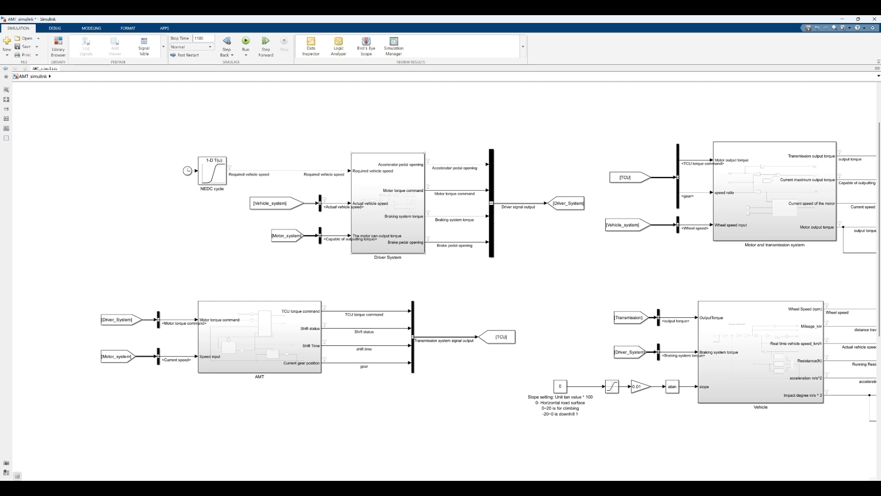
Compare the actual and required vehicle speeds in an enlarged Simulation Data Inspector window, and deselect the actual vehicle speed signal
{"action": "left_click", "coordinate": [275, 203]}
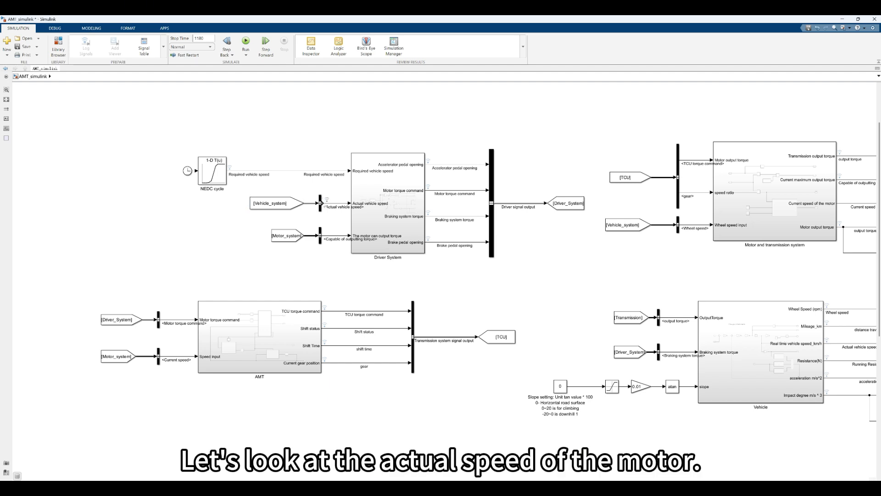
{"action": "left_click", "coordinate": [327, 201]}
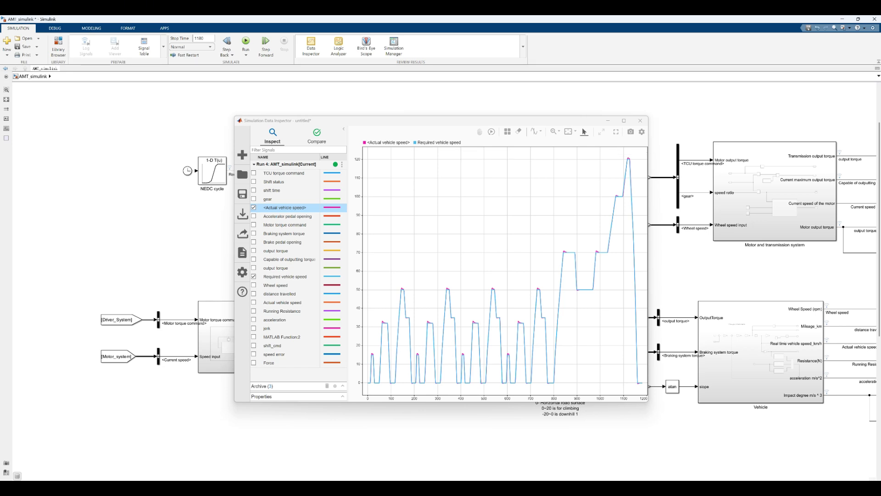
{"action": "left_click_drag", "start_coordinate": [234, 116], "coordinate": [105, 88]}
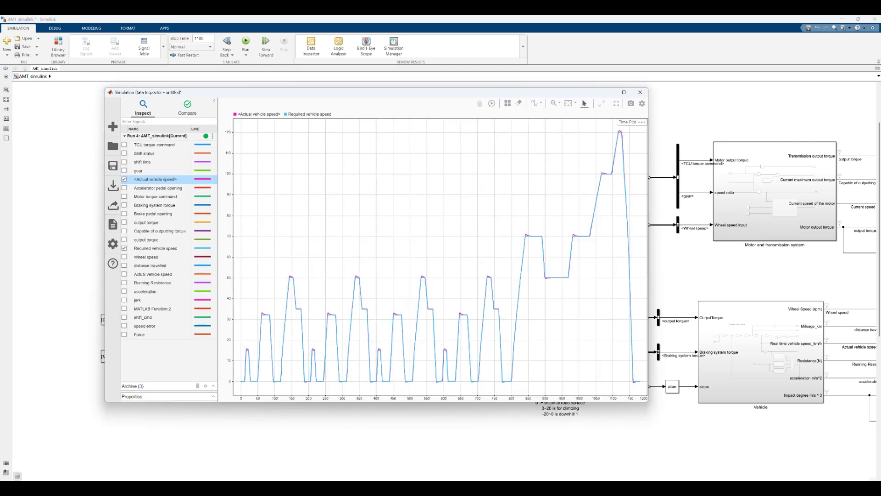
{"action": "left_click", "coordinate": [124, 179]}
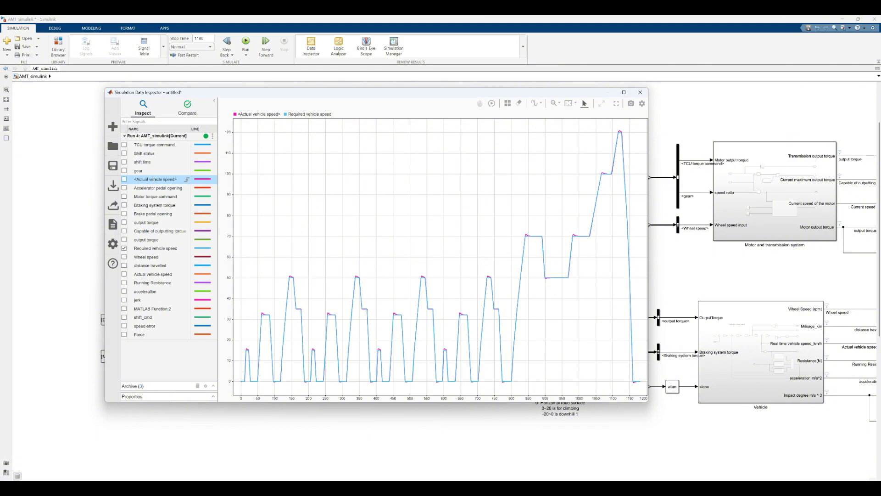
Clear the required vehicle speed curve and view the AMT's gear signal alone in the Simulation Data Inspector
{"action": "left_click", "coordinate": [124, 248]}
{"action": "left_click", "coordinate": [640, 92]}
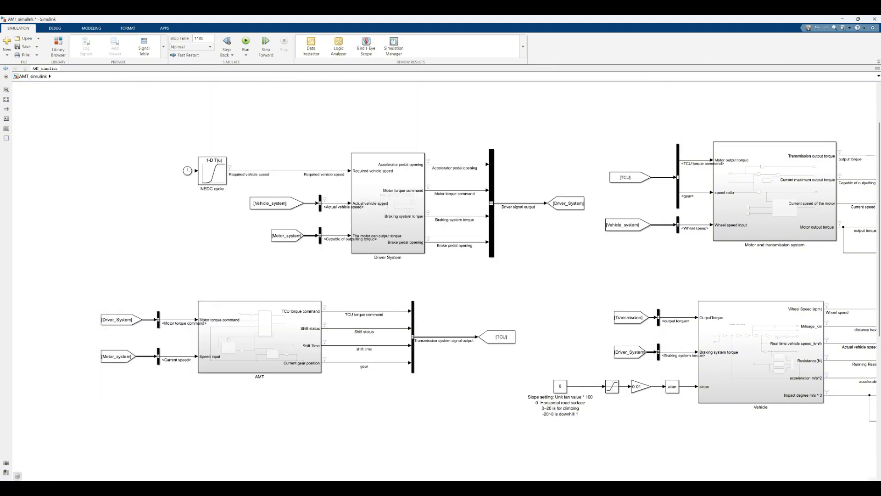
{"action": "scroll", "coordinate": [310, 238], "scroll_direction": "down", "scroll_amount": 1}
{"action": "scroll", "coordinate": [477, 235], "scroll_direction": "up", "scroll_amount": 2}
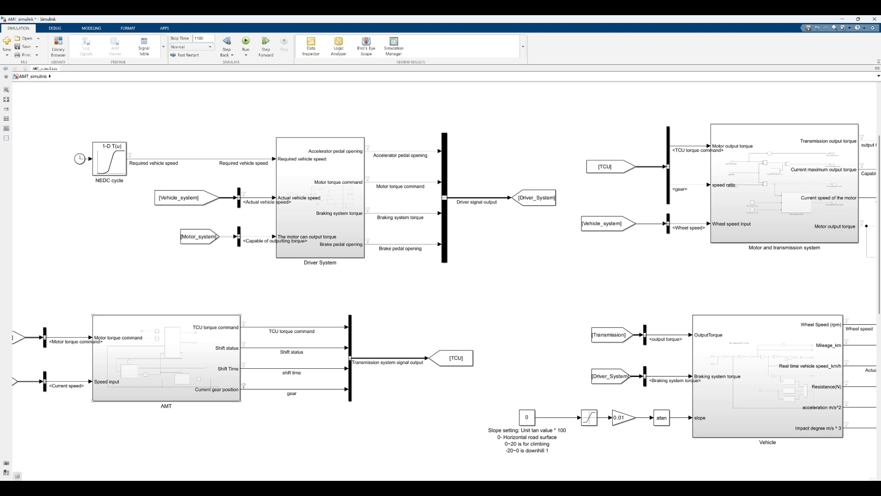
{"action": "key", "text": "alt+Tab"}
{"action": "left_click", "coordinate": [124, 171]}
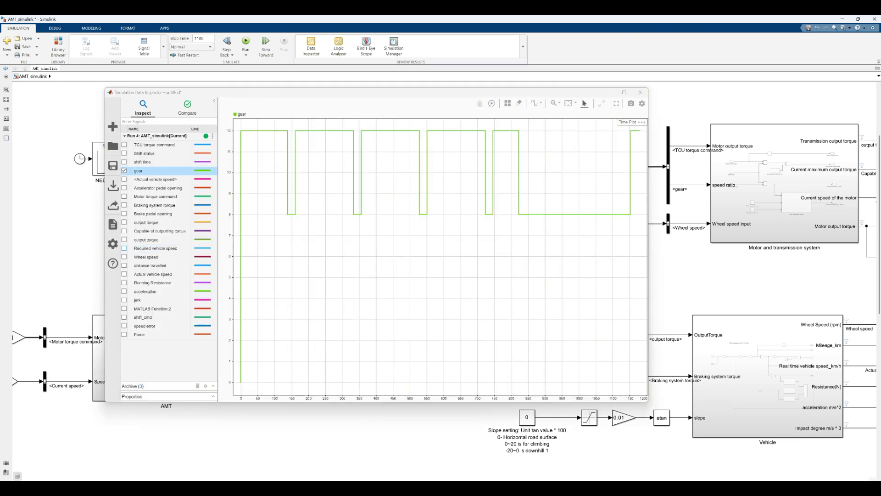
{"action": "left_click", "coordinate": [607, 92]}
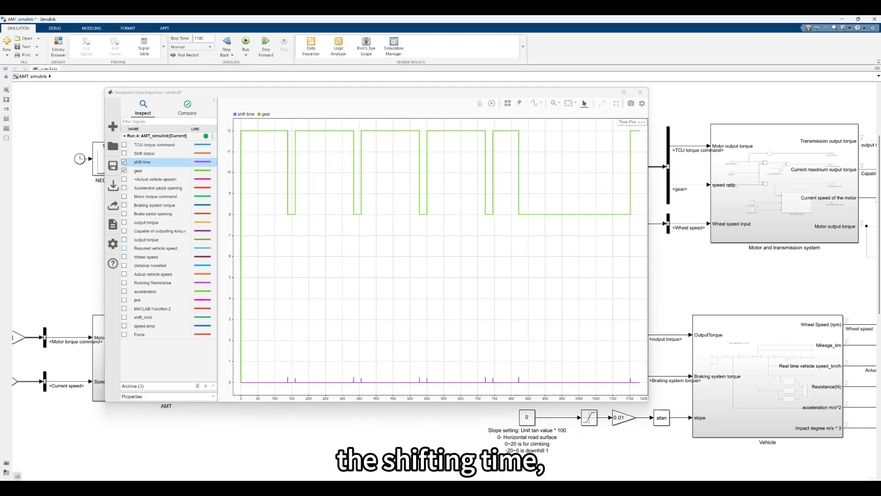
View the AMT's shift time and TCU torque command curves one at a time, deselecting the previously plotted signal each time
{"action": "left_click", "coordinate": [123, 171]}
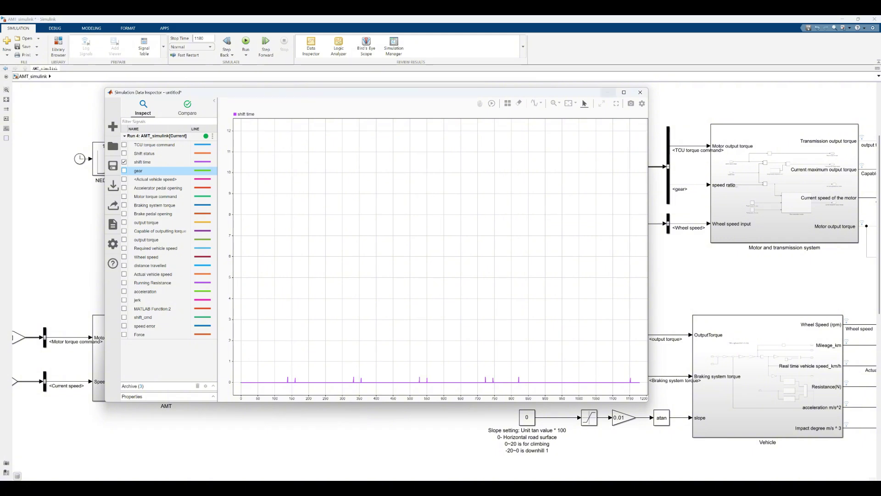
{"action": "left_click", "coordinate": [607, 92]}
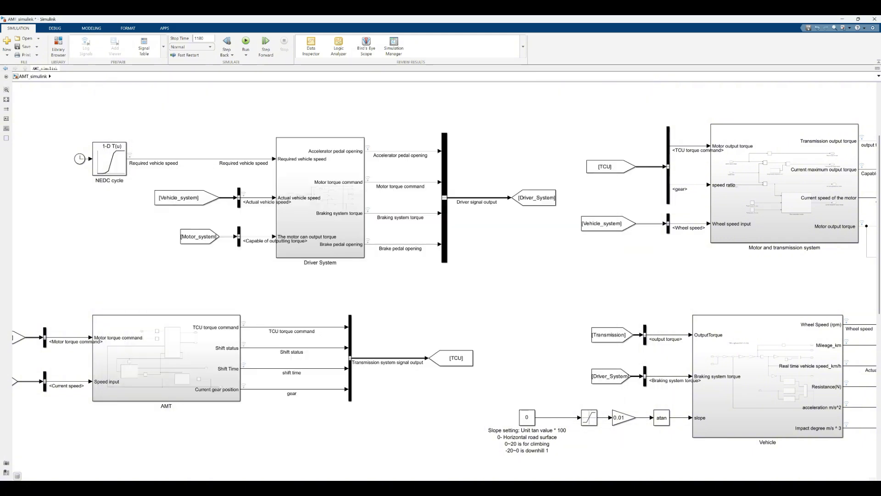
{"action": "key", "text": "alt+Tab"}
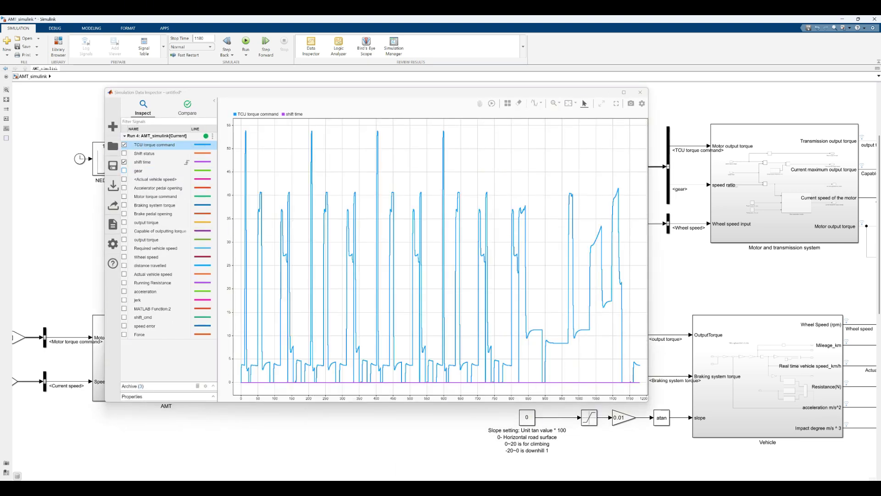
{"action": "left_click", "coordinate": [124, 162]}
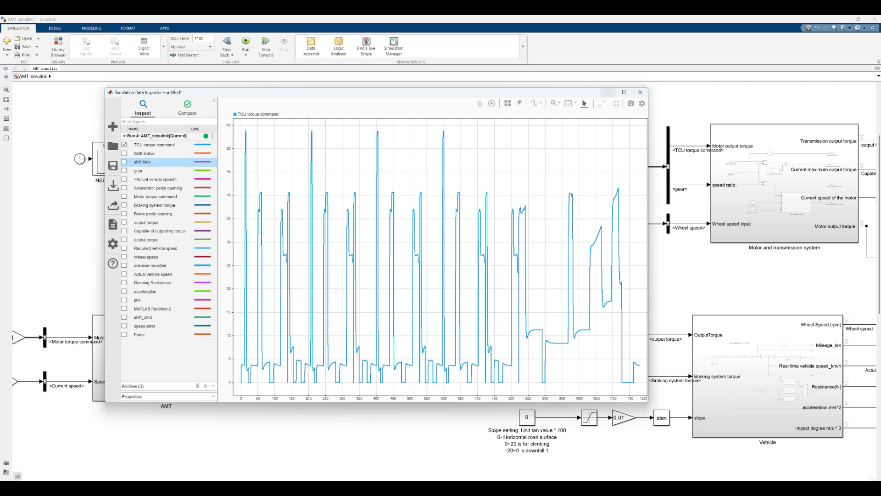
{"action": "left_click", "coordinate": [608, 92]}
View the Shift status curve without the TCU torque command, and close the inspector window
{"action": "key", "text": "alt+Tab"}
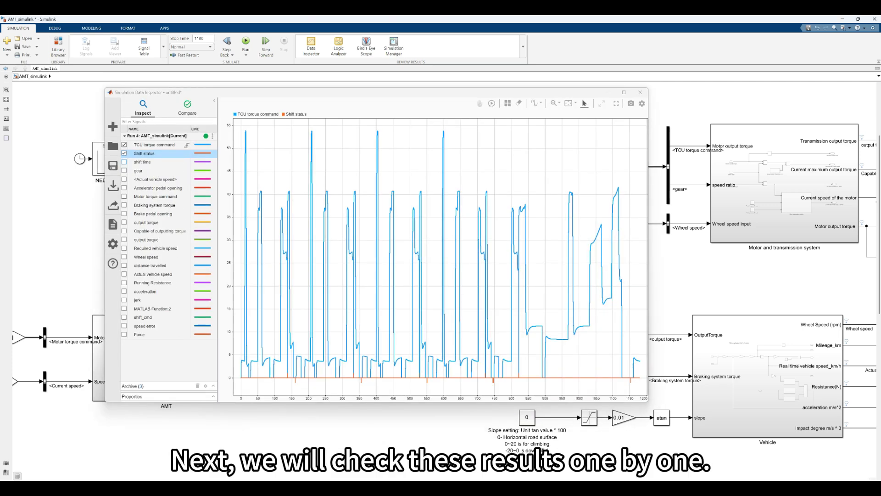
{"action": "left_click", "coordinate": [124, 145]}
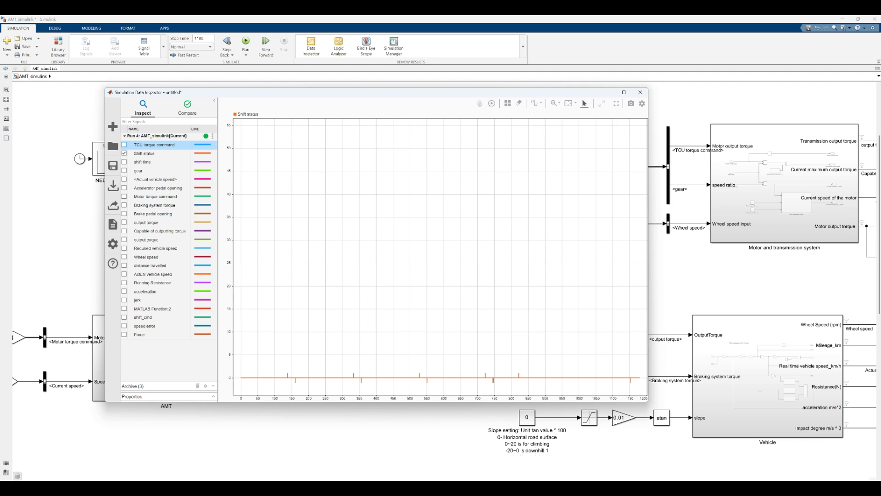
{"action": "left_click", "coordinate": [640, 93]}
Open the AMT subsystem for another look at its blocks, and return to the top level near the motor and vehicle systems
{"action": "scroll", "coordinate": [597, 125], "scroll_direction": "down", "scroll_amount": 2}
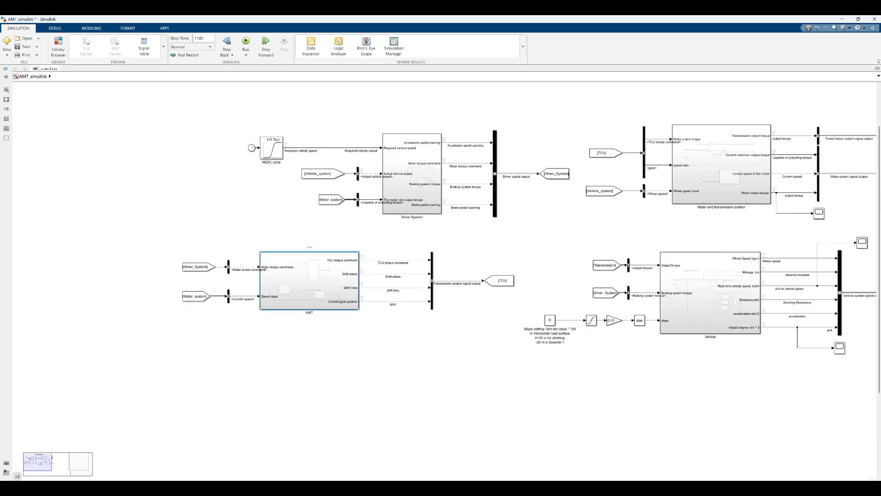
{"action": "double_click", "coordinate": [309, 281]}
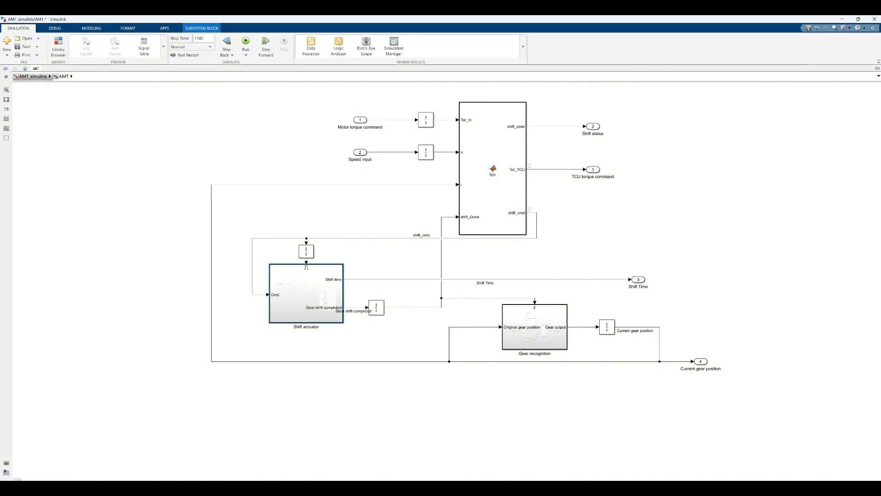
{"action": "left_click", "coordinate": [33, 77]}
{"action": "scroll", "coordinate": [559, 152], "scroll_direction": "up", "scroll_amount": 4}
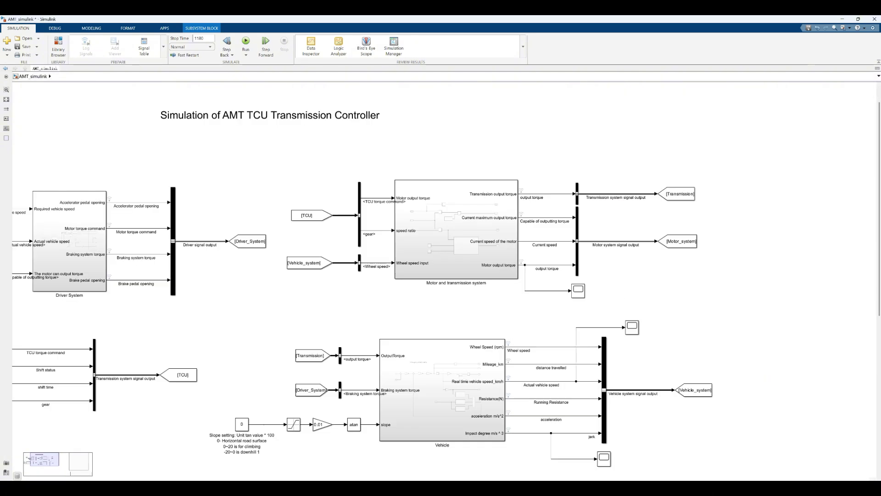
View the transmission output torque curve alone in the Simulation Data Inspector by removing Shift status, and deselect it again
{"action": "left_click", "coordinate": [521, 190]}
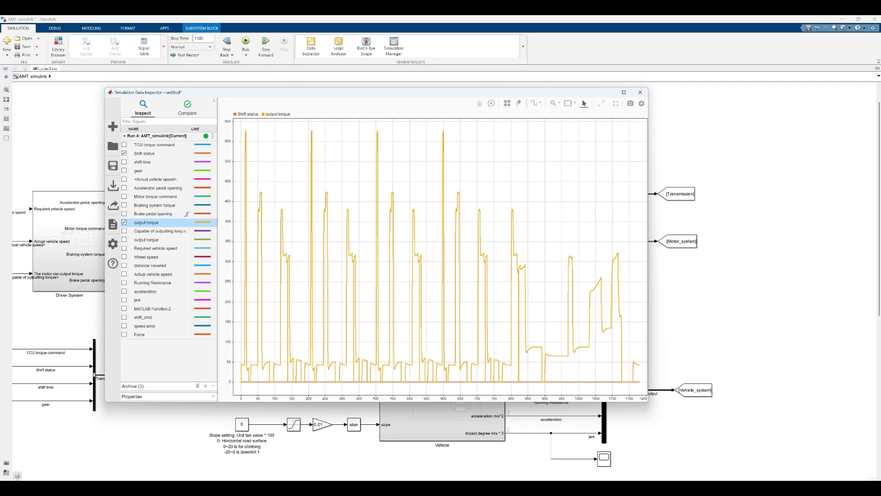
{"action": "left_click", "coordinate": [124, 153]}
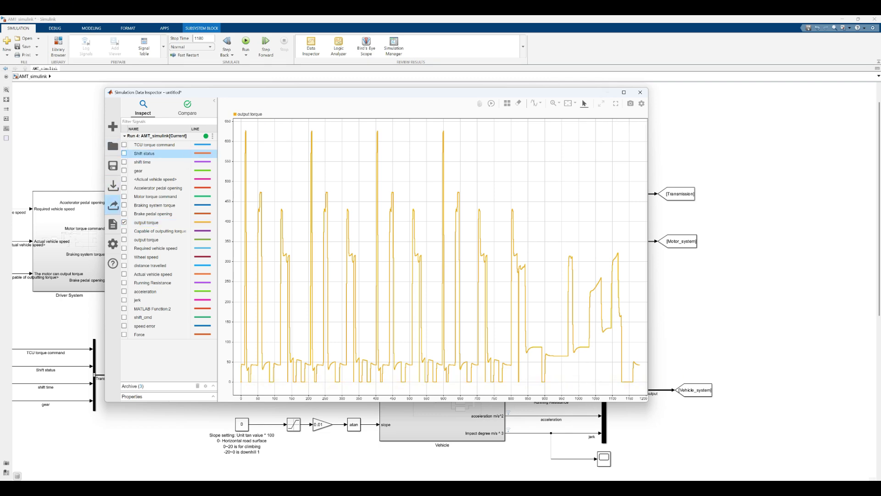
{"action": "left_click", "coordinate": [152, 223]}
{"action": "left_click", "coordinate": [124, 222]}
Plot the motor's Capable of outputting torque and output torque signals together for comparison, and minimize the inspector window
{"action": "left_click", "coordinate": [607, 92]}
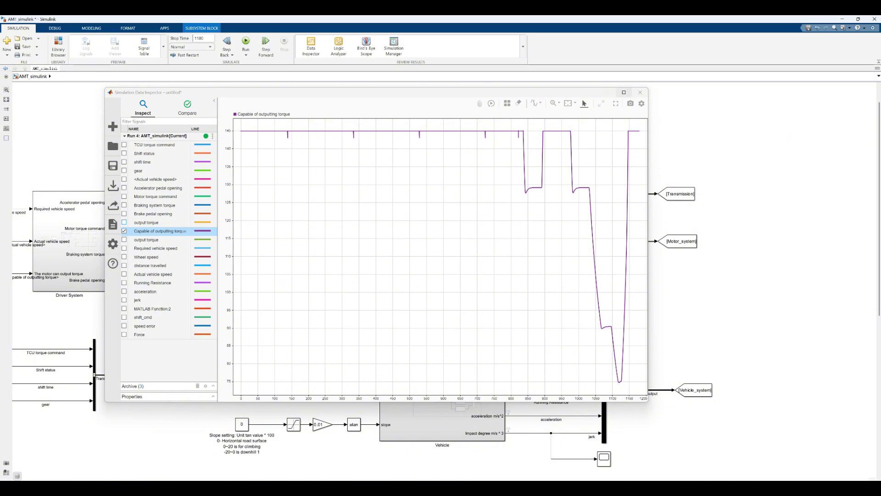
{"action": "left_click", "coordinate": [608, 93]}
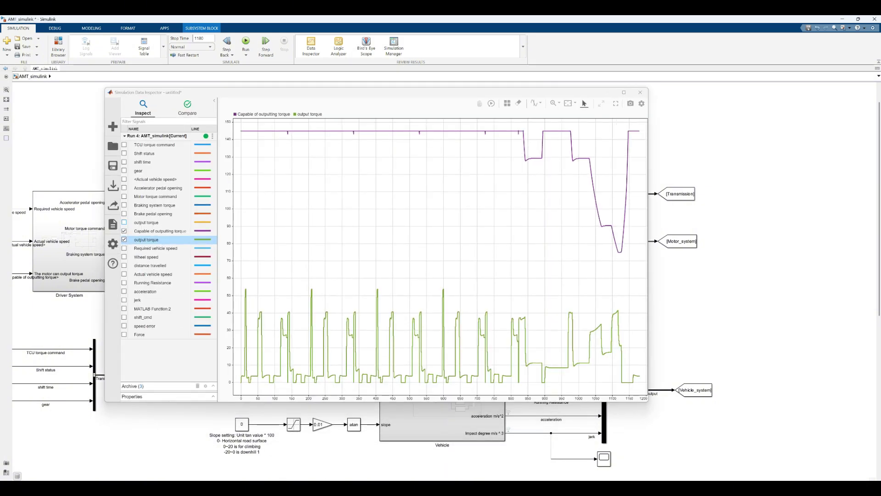
{"action": "left_click", "coordinate": [607, 92]}
View the Vehicle subsystem's actual vehicle speed and jerk in their two scopes, closing each scope window
{"action": "scroll", "coordinate": [565, 368], "scroll_direction": "up", "scroll_amount": 3}
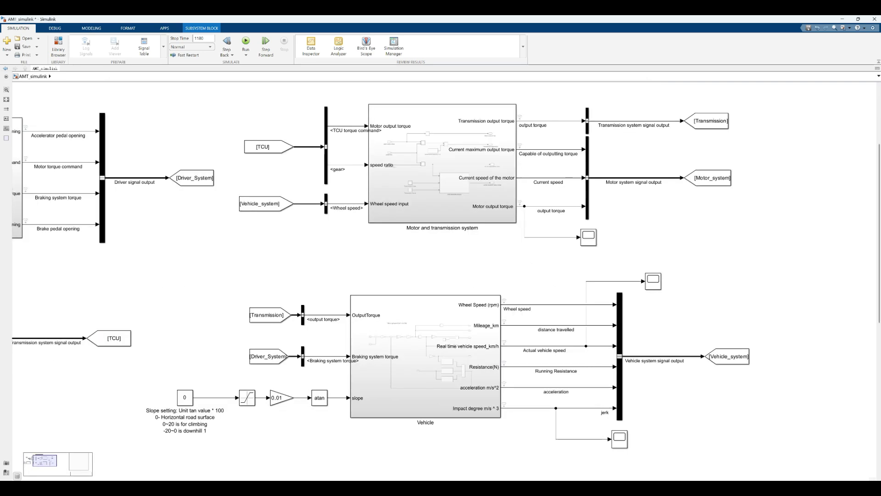
{"action": "scroll", "coordinate": [569, 312], "scroll_direction": "up", "scroll_amount": 1}
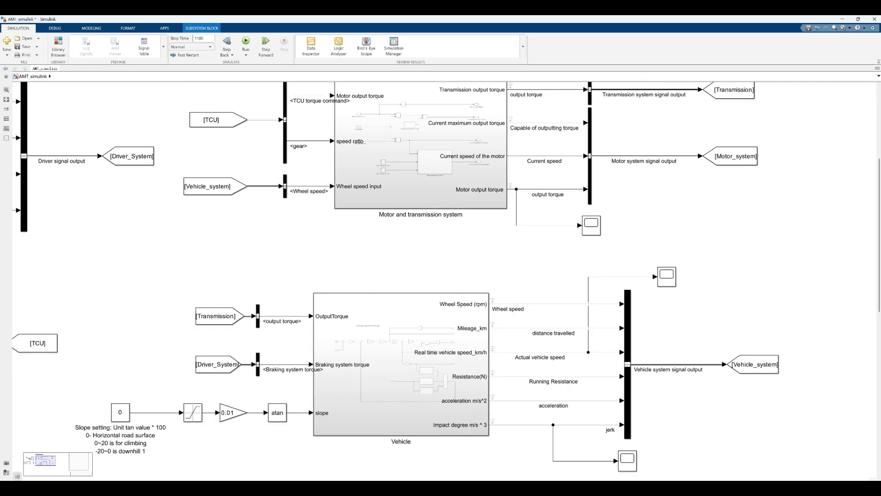
{"action": "double_click", "coordinate": [667, 275]}
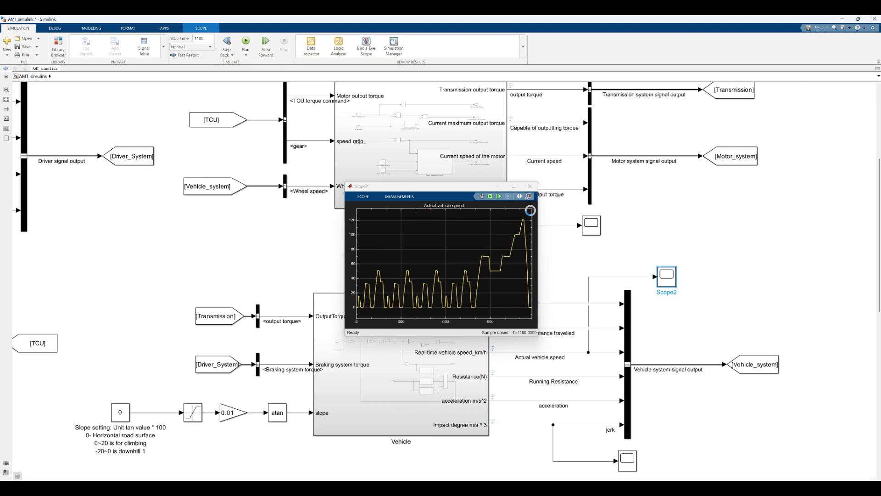
{"action": "left_click", "coordinate": [529, 186]}
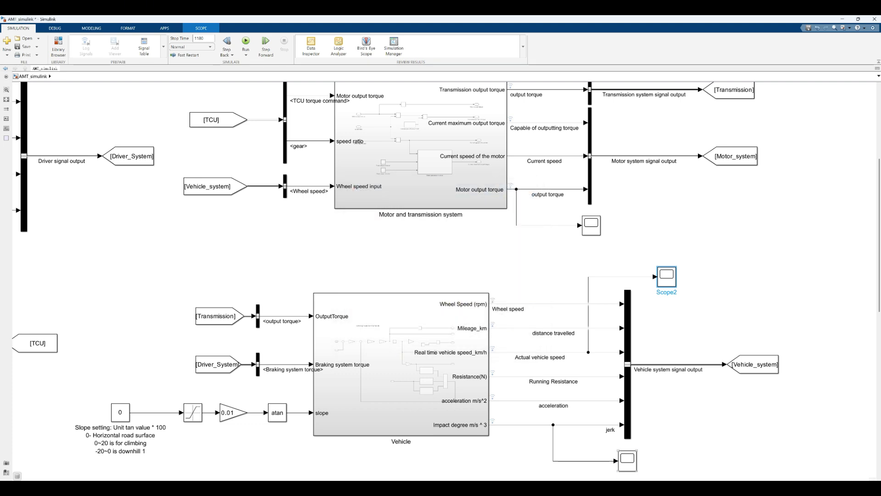
{"action": "double_click", "coordinate": [627, 458]}
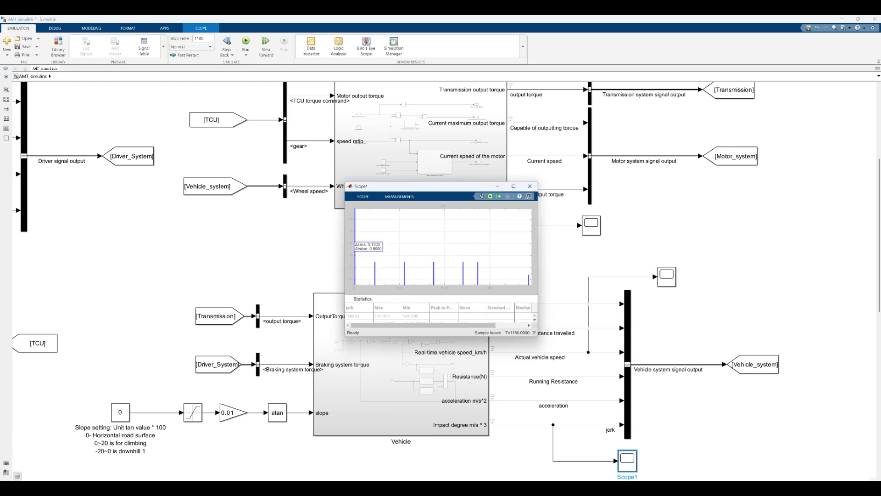
{"action": "left_click", "coordinate": [530, 185]}
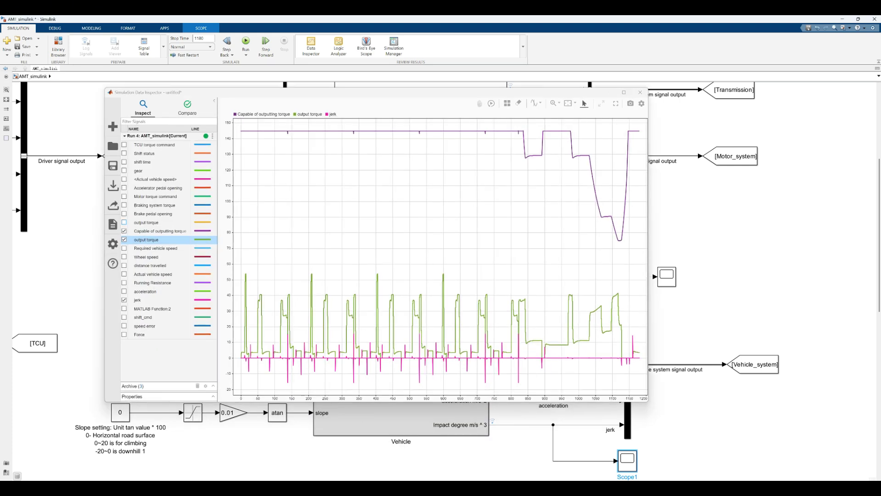
Isolate the jerk curve by deselecting both motor torque signals, and close the inspector window
{"action": "left_click", "coordinate": [152, 299]}
{"action": "left_click", "coordinate": [124, 240]}
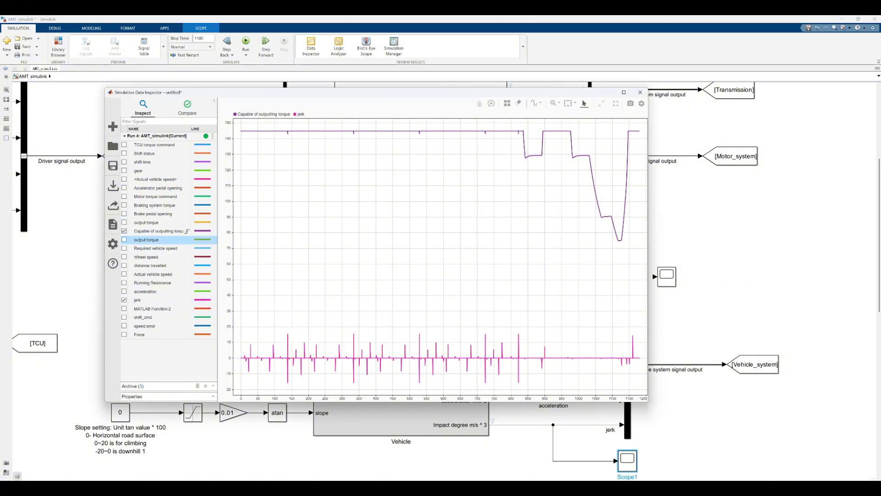
{"action": "left_click", "coordinate": [123, 231]}
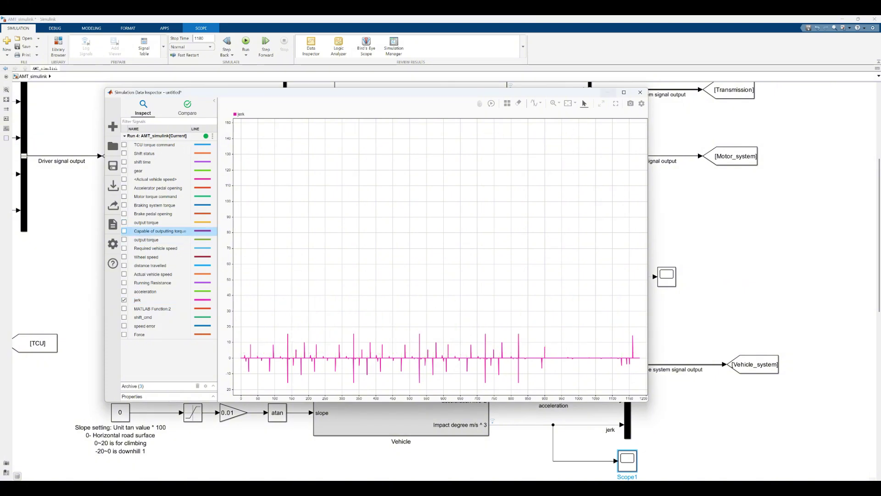
{"action": "key", "text": "alt+F4"}
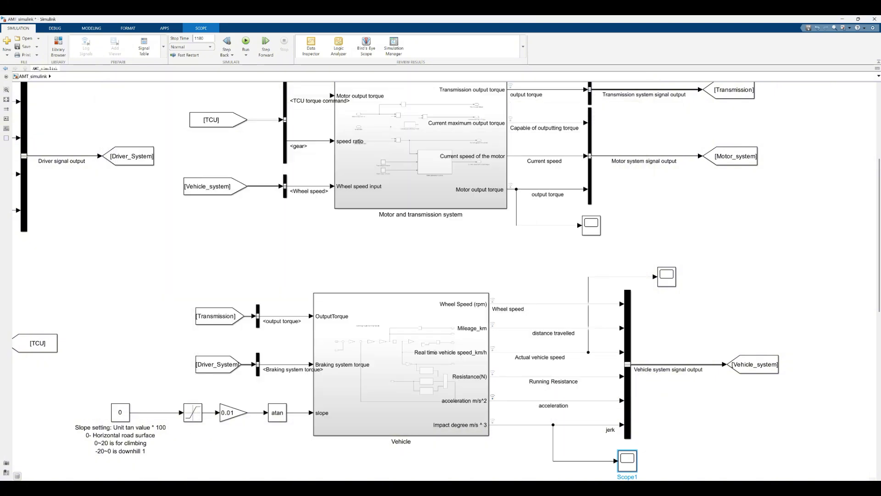
View the Vehicle's acceleration curve alone fitted to the plot, move the inspector window up, and deselect the signal
{"action": "left_click", "coordinate": [493, 397]}
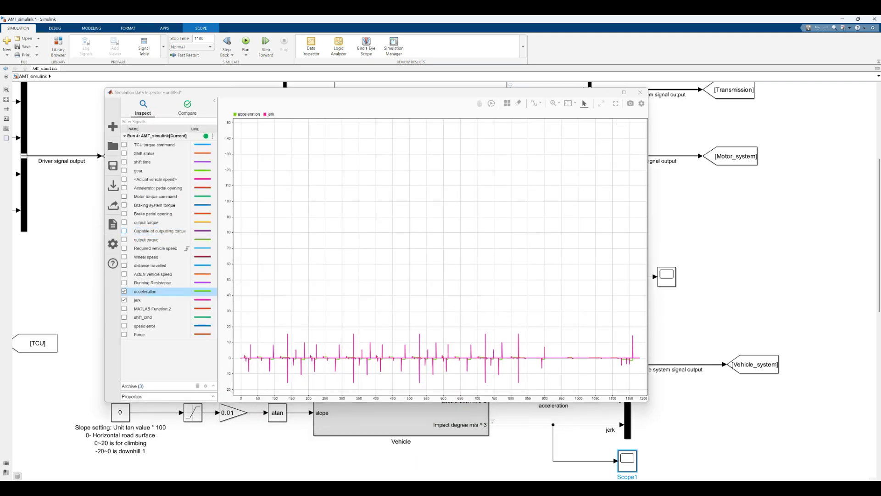
{"action": "left_click", "coordinate": [124, 299]}
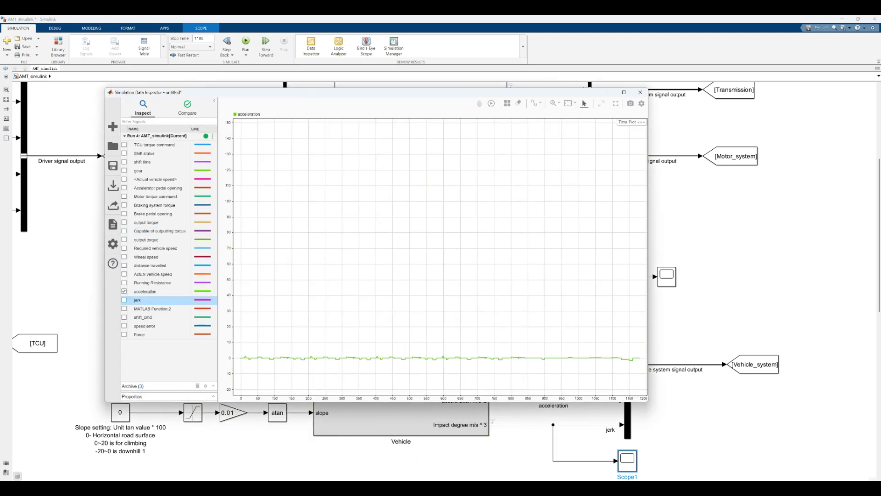
{"action": "key", "text": "space"}
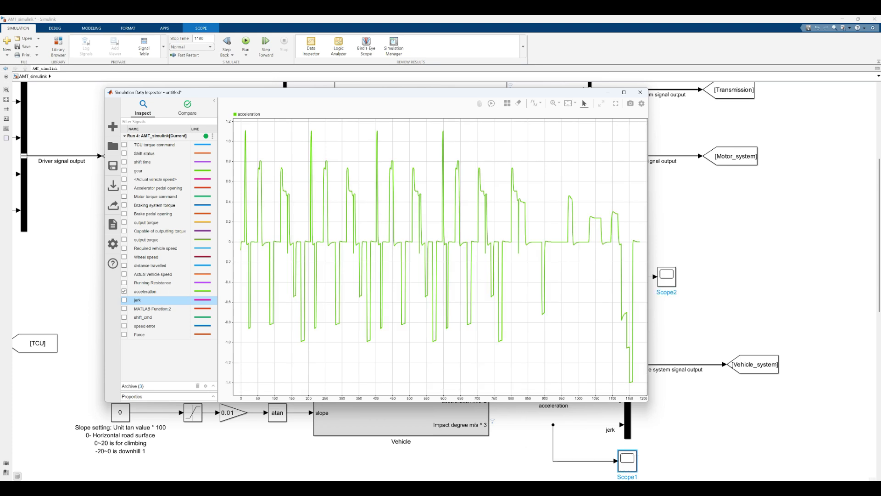
{"action": "left_click_drag", "start_coordinate": [367, 92], "coordinate": [345, 57]}
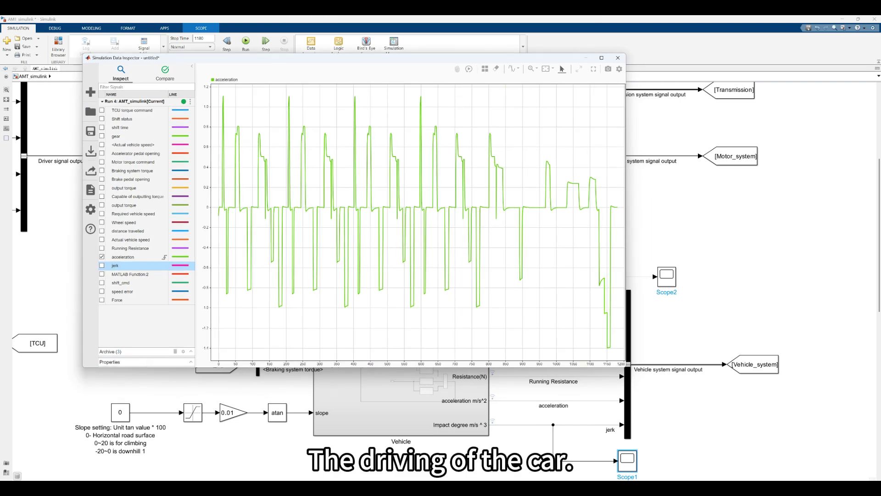
{"action": "left_click", "coordinate": [102, 257]}
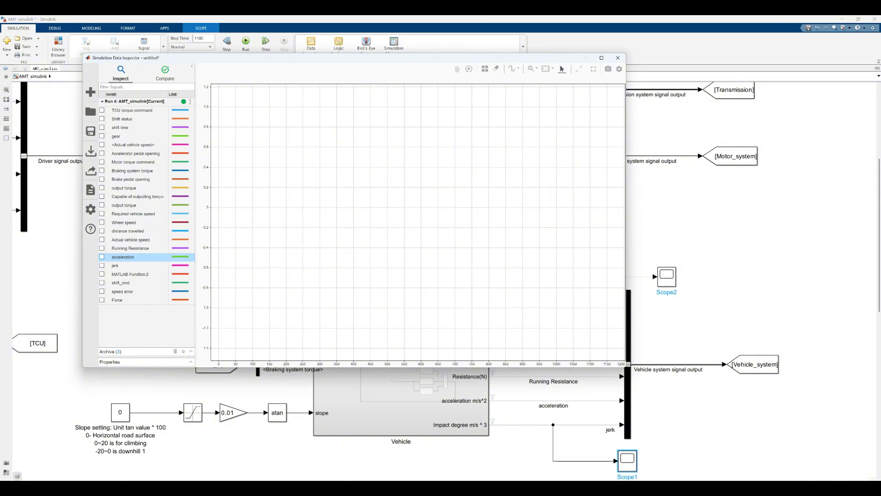
View the Vehicle's Running Resistance and distance travelled curves separately in the Simulation Data Inspector, closing the window after each
{"action": "left_click", "coordinate": [586, 57]}
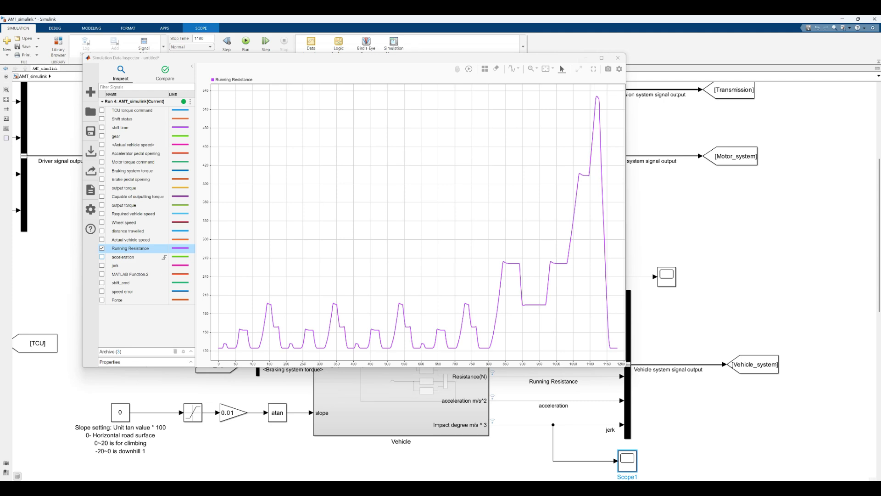
{"action": "left_click", "coordinate": [618, 57]}
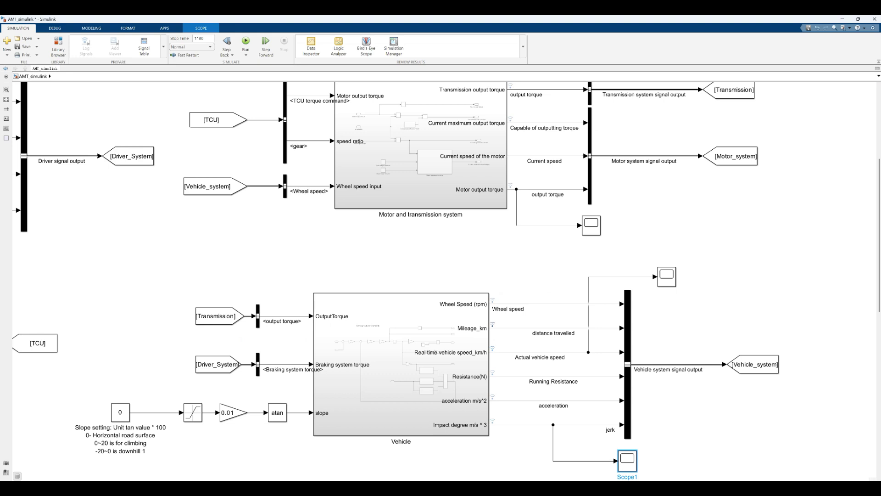
{"action": "left_click", "coordinate": [492, 326]}
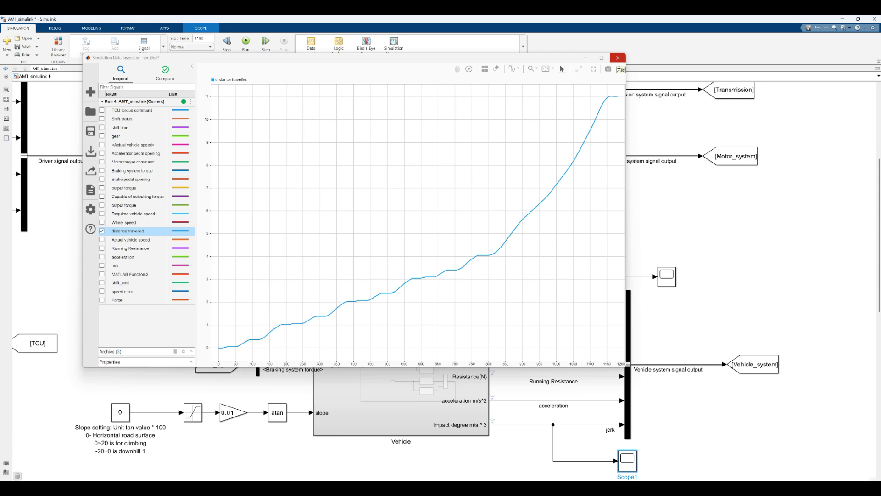
{"action": "left_click", "coordinate": [617, 58]}
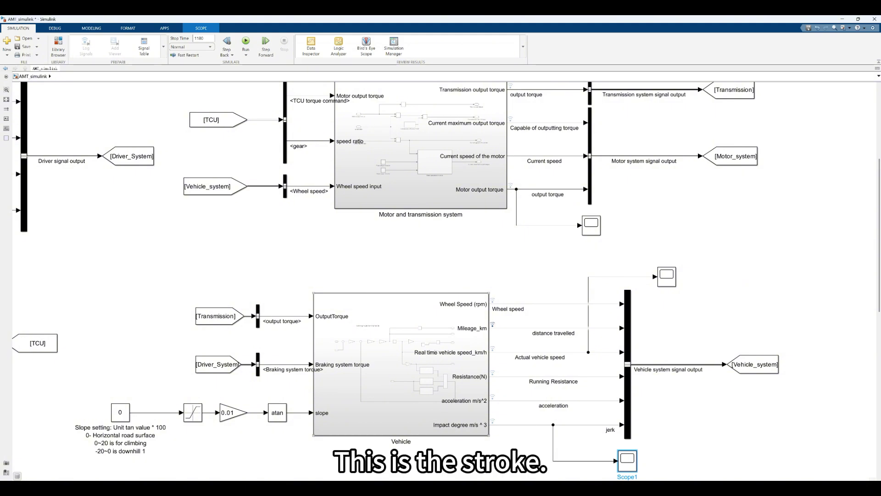
Inspect the Vehicle's distance travelled curve, and isolate the Running Resistance signal in the Data Inspector, closing the window after each
{"action": "left_click", "coordinate": [493, 325]}
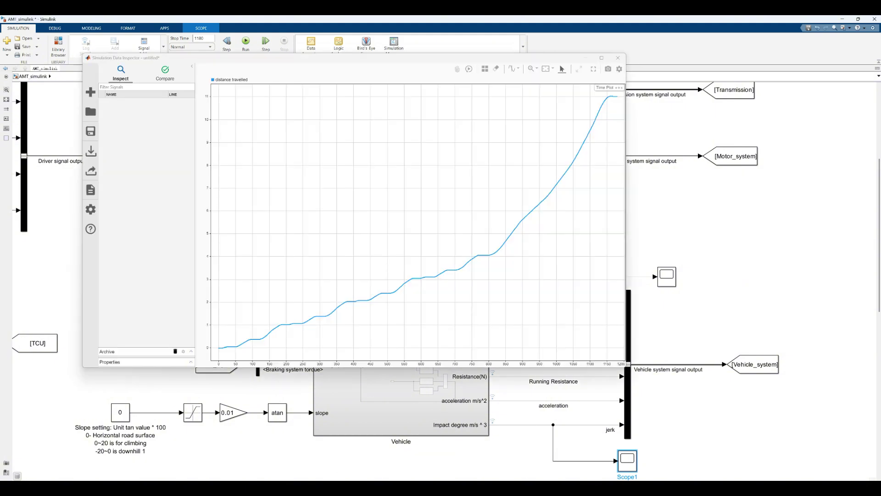
{"action": "left_click", "coordinate": [617, 57]}
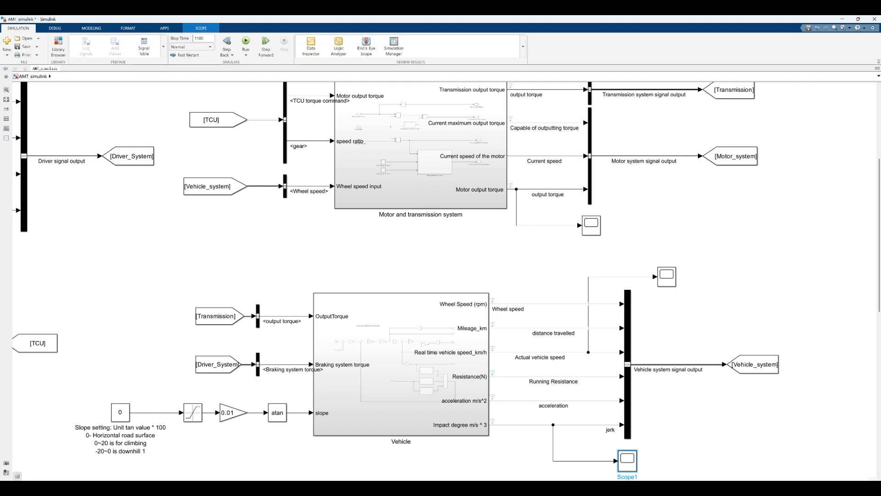
{"action": "left_click", "coordinate": [492, 373]}
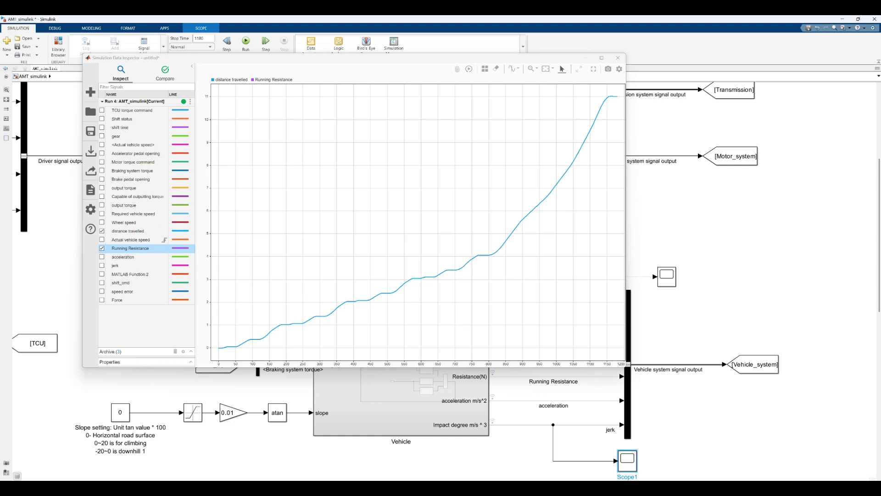
{"action": "left_click", "coordinate": [102, 248]}
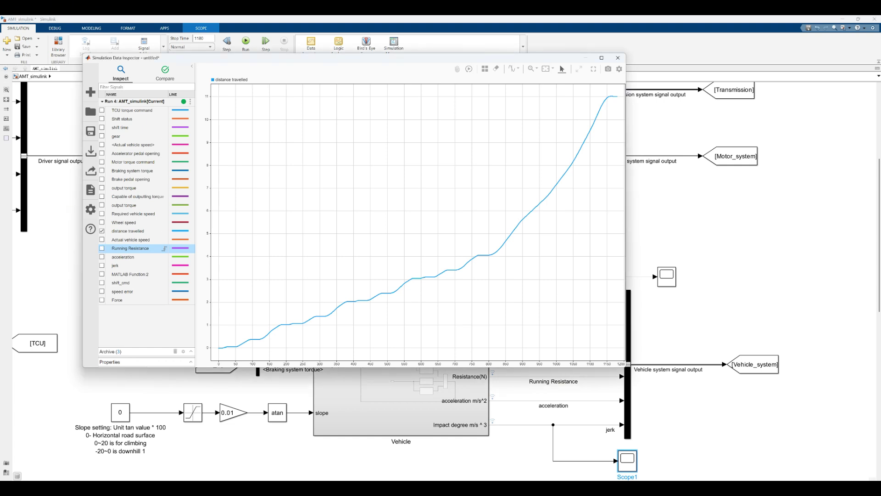
{"action": "left_click", "coordinate": [102, 231]}
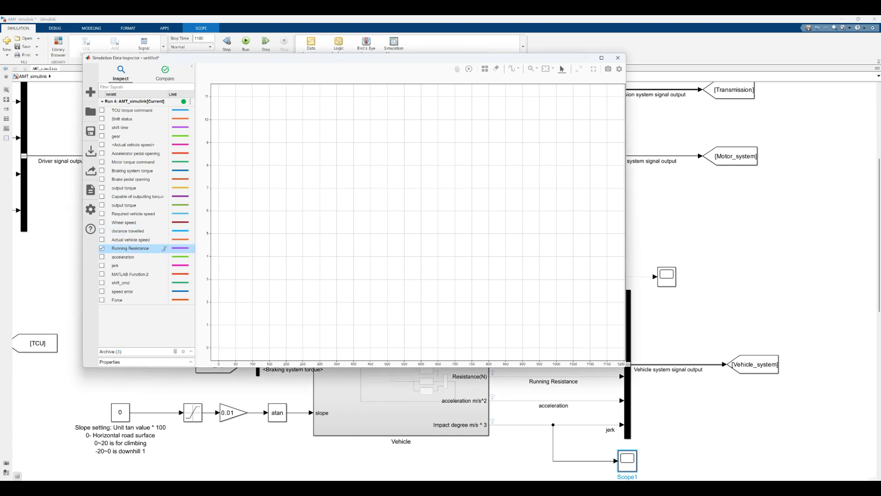
{"action": "left_click", "coordinate": [102, 248]}
{"action": "left_click", "coordinate": [618, 58]}
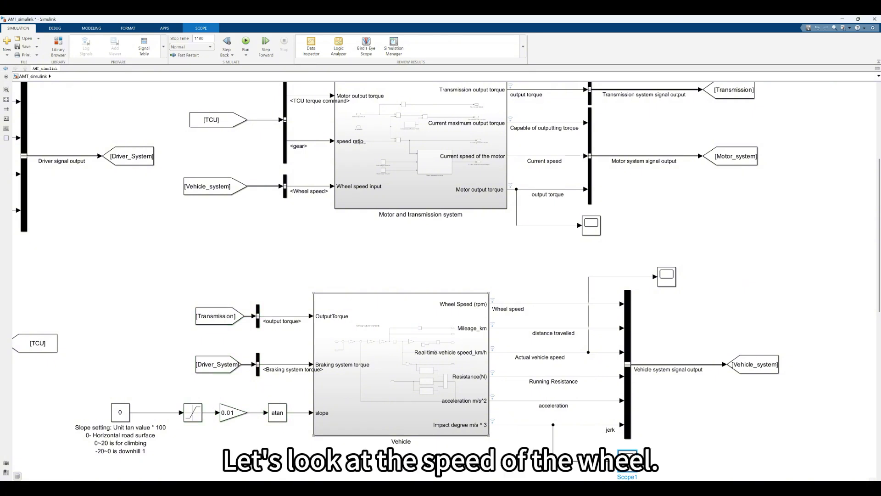
View the Vehicle's Wheel speed curve alone by deselecting Running Resistance, and close the inspector window
{"action": "left_click", "coordinate": [494, 301]}
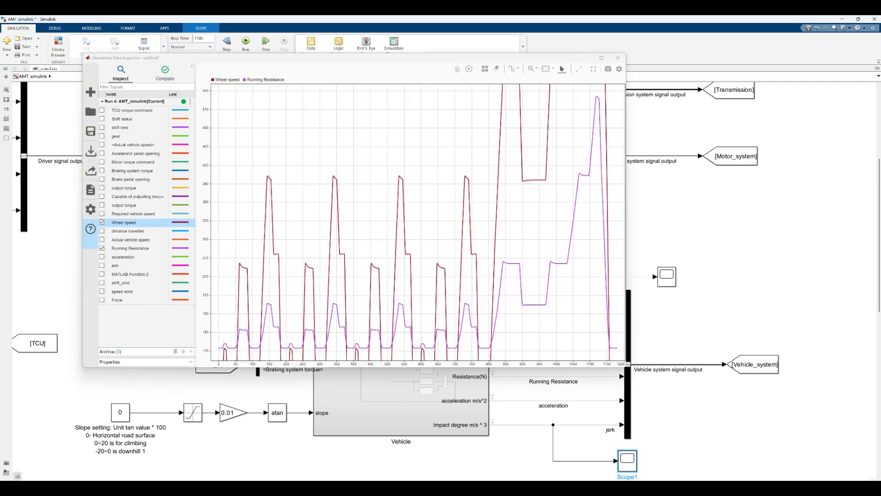
{"action": "left_click", "coordinate": [102, 248]}
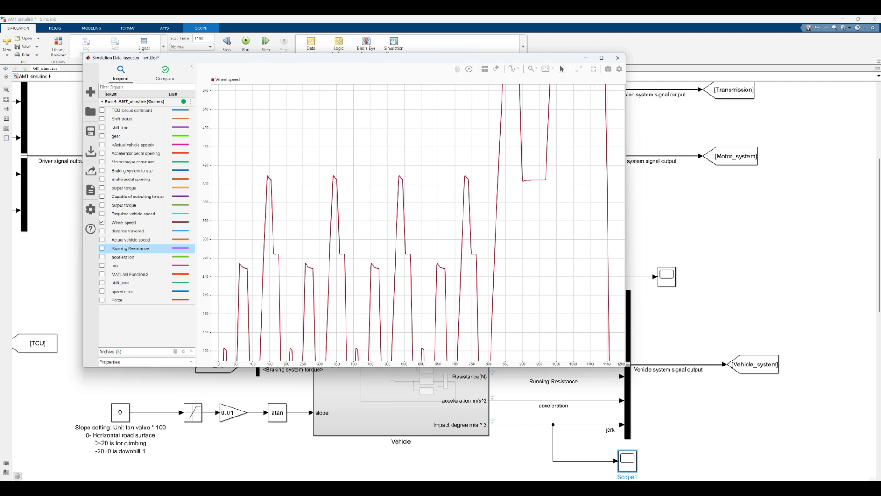
{"action": "left_click", "coordinate": [617, 57]}
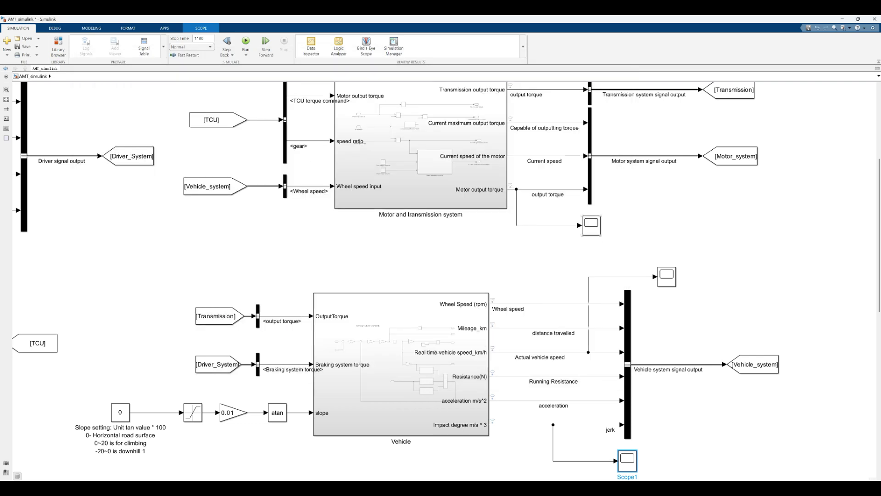
Examine the inside of the Motor and transmission system and its Motor parameter module, and return to the top-level AMT_simulink model
{"action": "scroll", "coordinate": [601, 239], "scroll_direction": "down", "scroll_amount": 2}
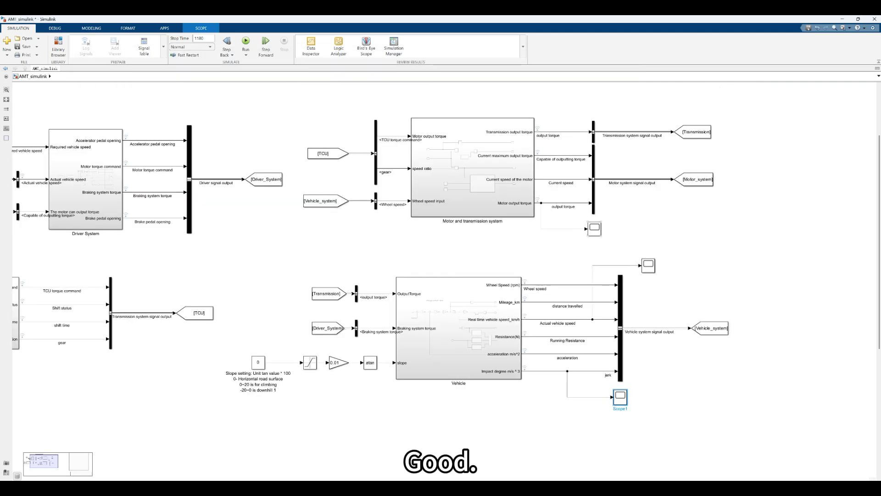
{"action": "left_click", "coordinate": [706, 251]}
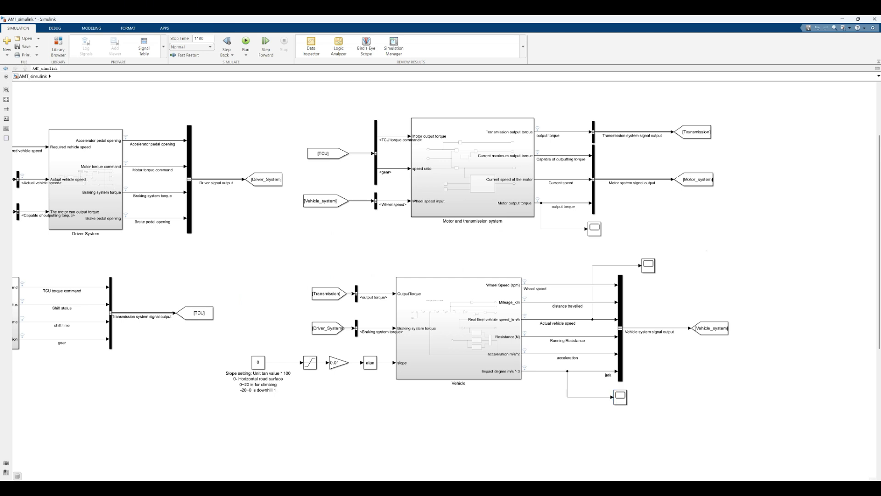
{"action": "key", "text": "space"}
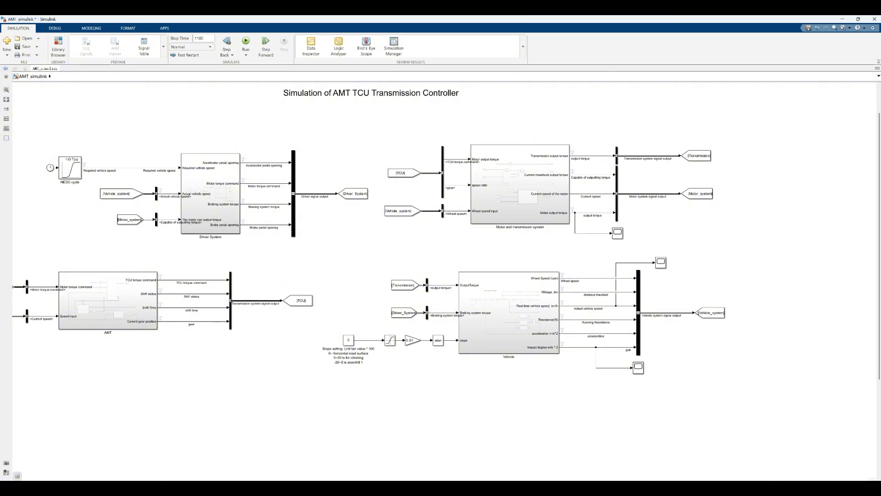
{"action": "key", "text": "space"}
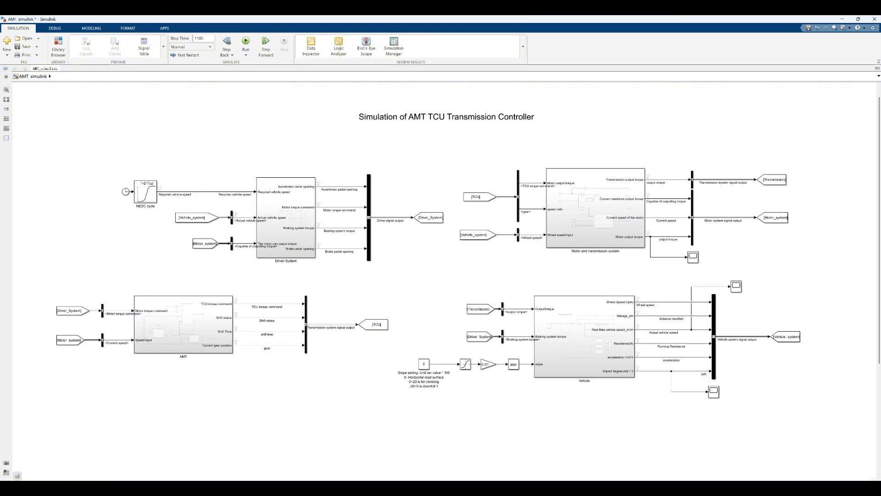
{"action": "left_click", "coordinate": [183, 324]}
{"action": "double_click", "coordinate": [596, 208]}
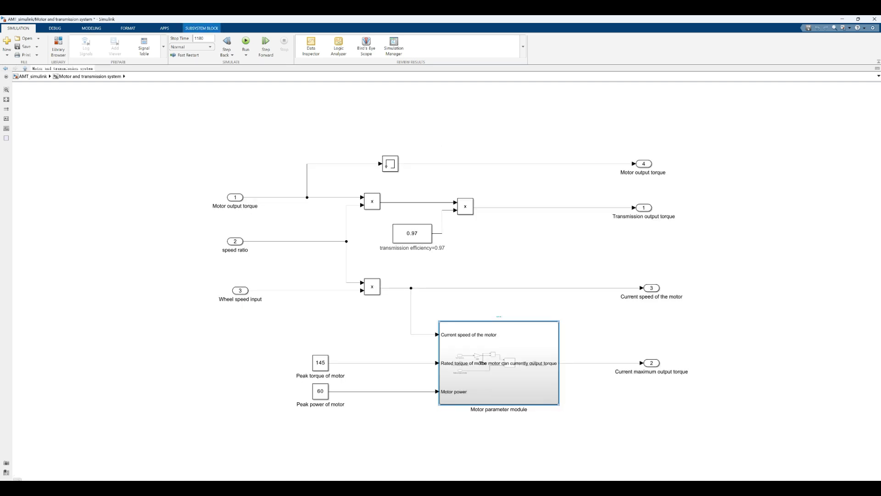
{"action": "double_click", "coordinate": [499, 362]}
{"action": "left_click", "coordinate": [89, 76]}
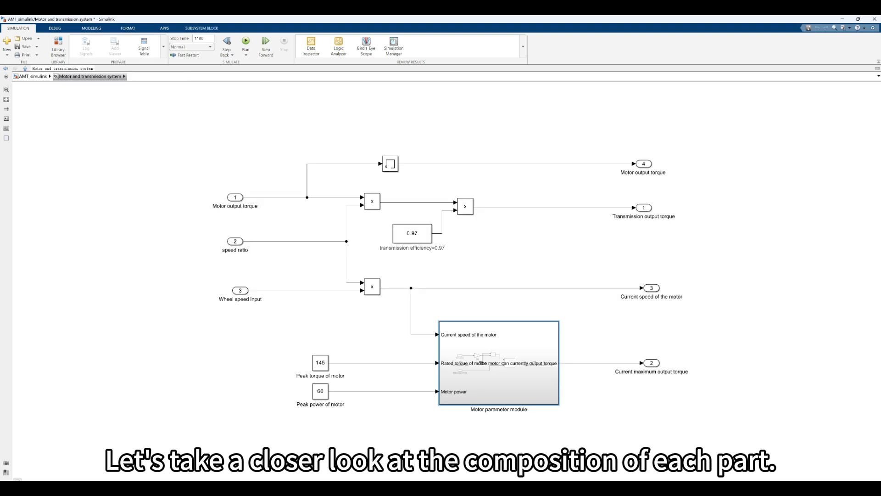
{"action": "left_click", "coordinate": [31, 76]}
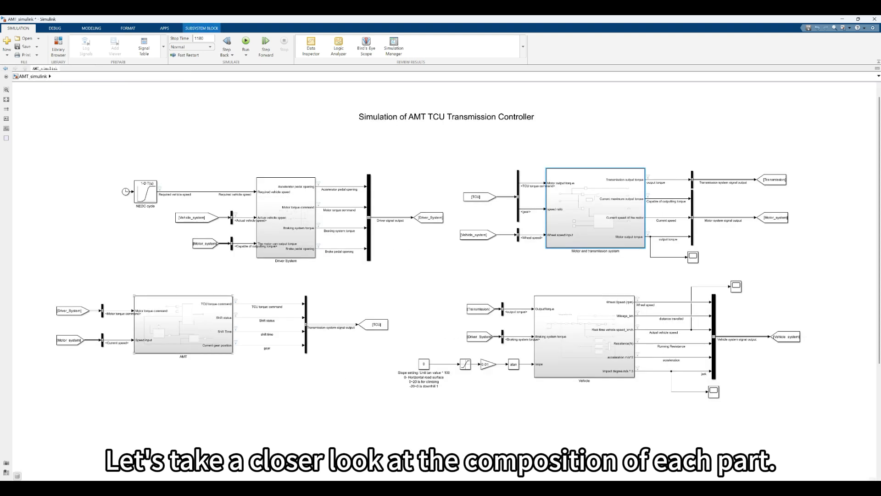
Open the AMT subsystem's Shift actuator, examine its Motor position PI control subsystem, and return to the Shift actuator level
{"action": "double_click", "coordinate": [183, 324]}
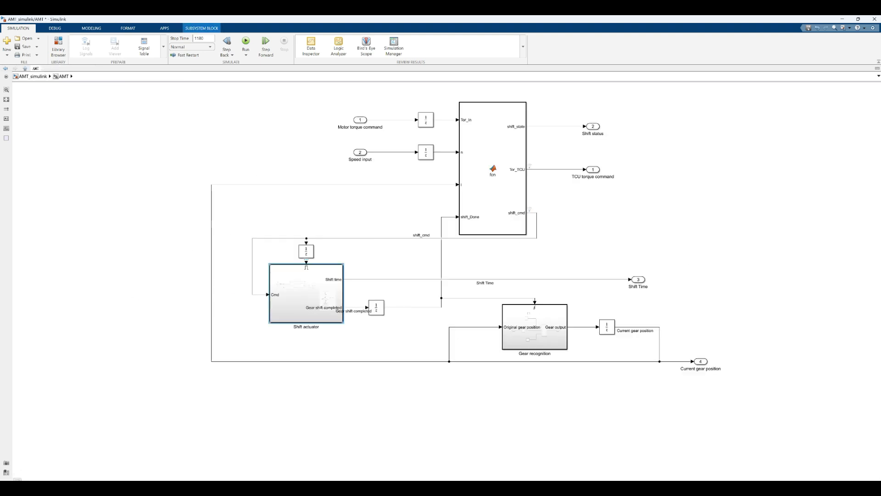
{"action": "key", "text": "Return"}
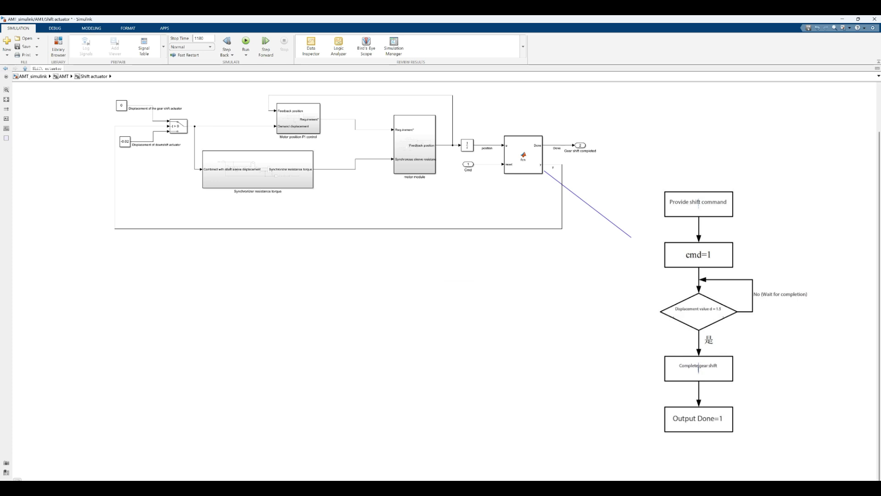
{"action": "double_click", "coordinate": [316, 168]}
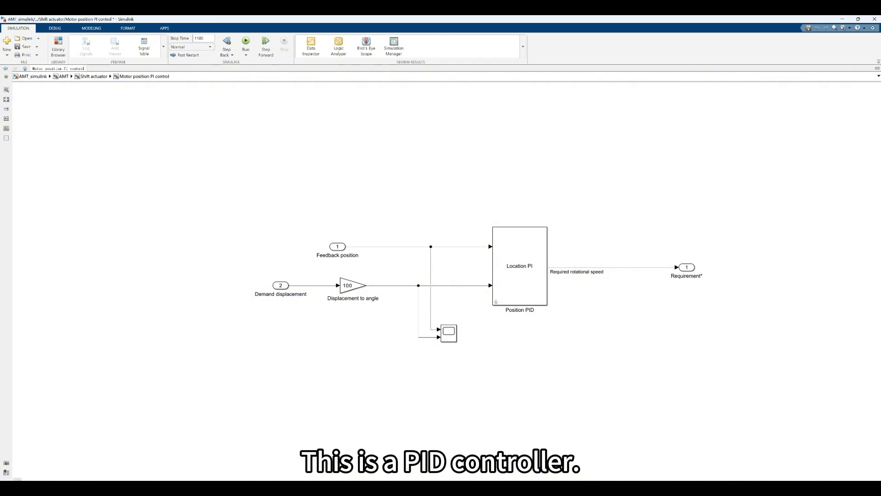
{"action": "left_click", "coordinate": [94, 76]}
Examine the Shift actuator's motor module and Synchronizer resistance torque subsystems, returning to the Shift actuator level after each
{"action": "left_click", "coordinate": [461, 199]}
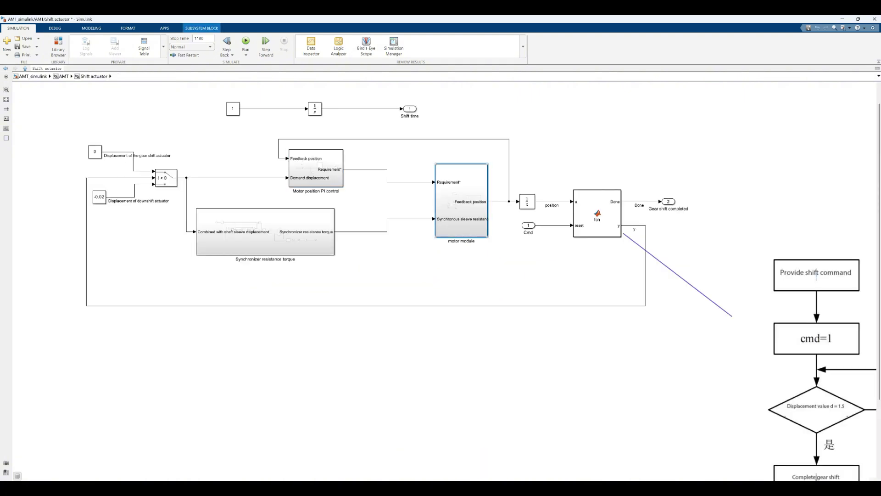
{"action": "double_click", "coordinate": [461, 199]}
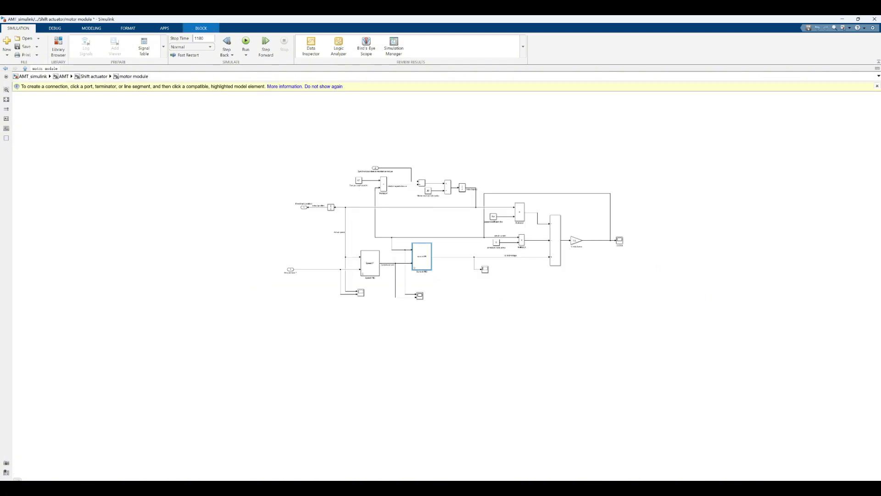
{"action": "left_click", "coordinate": [93, 76]}
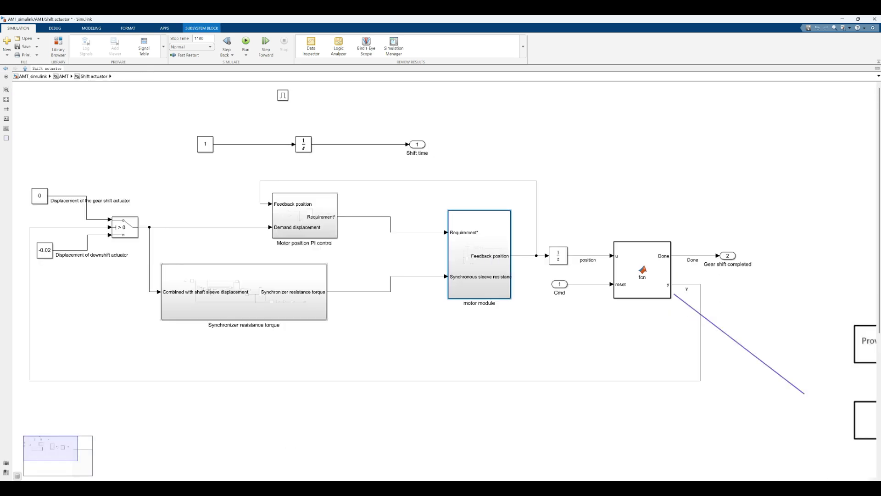
{"action": "double_click", "coordinate": [244, 302]}
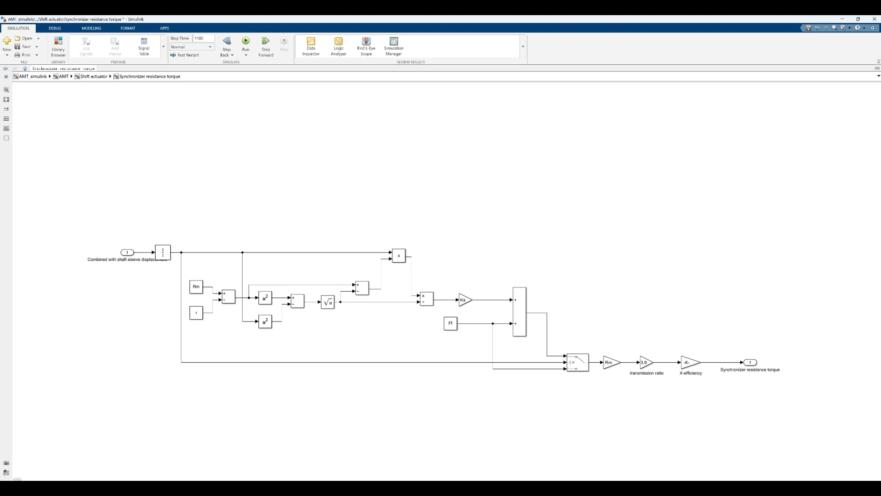
{"action": "left_click", "coordinate": [93, 76]}
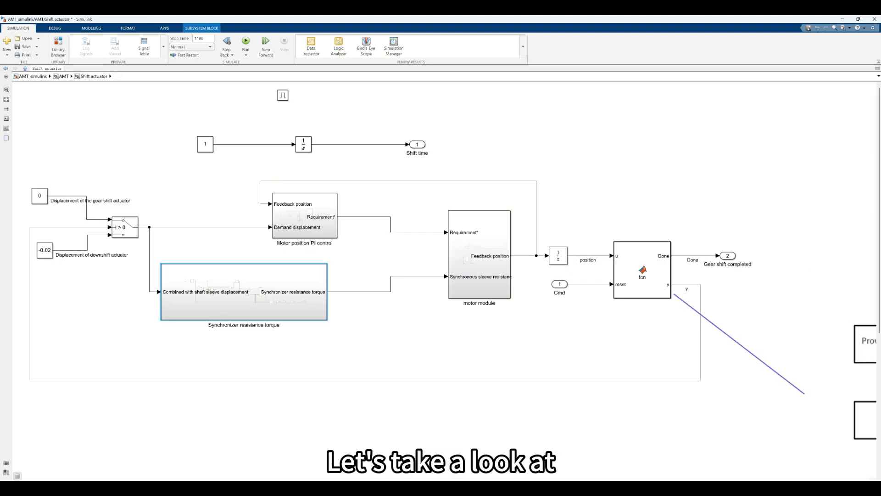
Read the commented code of the Shift actuator's MATLAB Function block, and go back up to the AMT level
{"action": "double_click", "coordinate": [643, 270]}
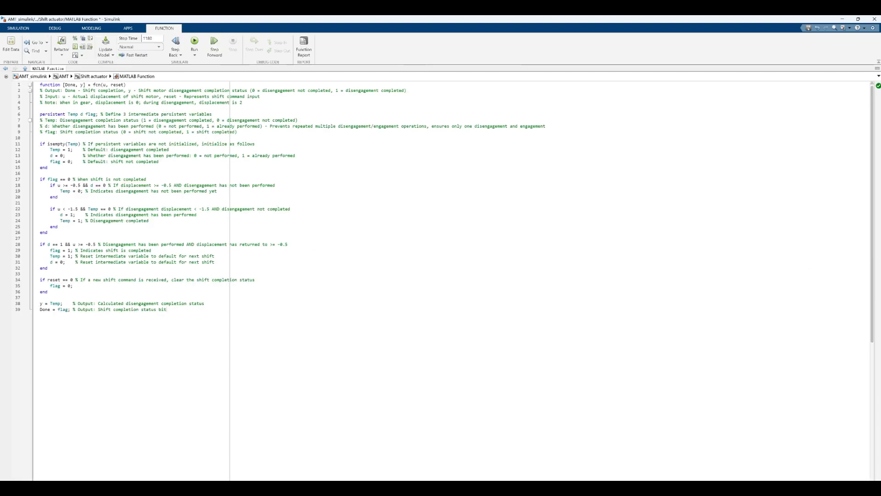
{"action": "left_click", "coordinate": [93, 76]}
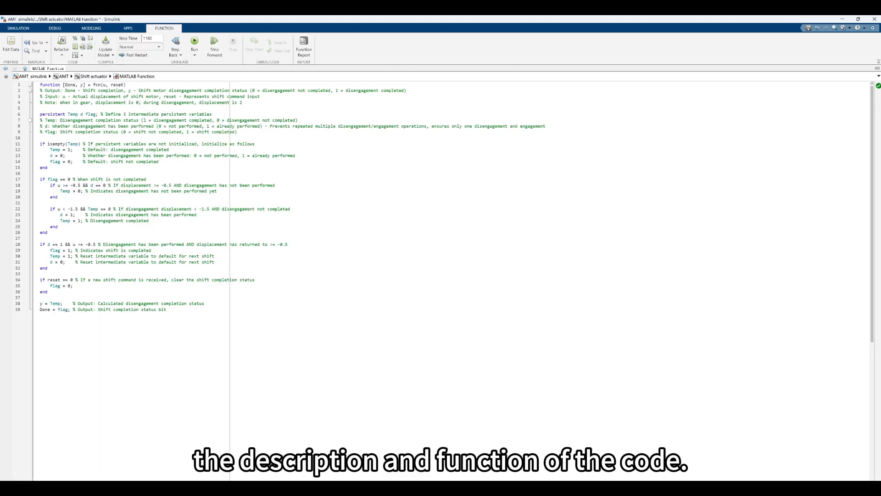
{"action": "left_click", "coordinate": [64, 76]}
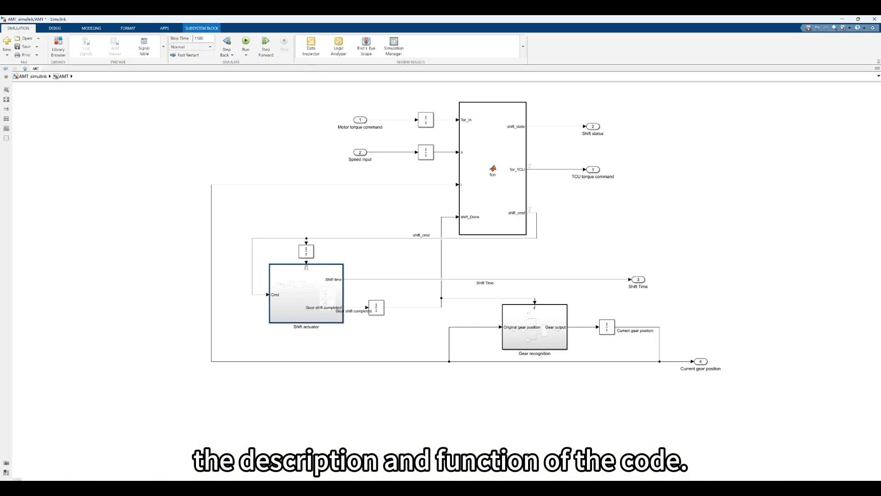
Look inside the Gear recognition and Vehicle subsystems, and return to the top-level AMT_simulink model
{"action": "double_click", "coordinate": [535, 337]}
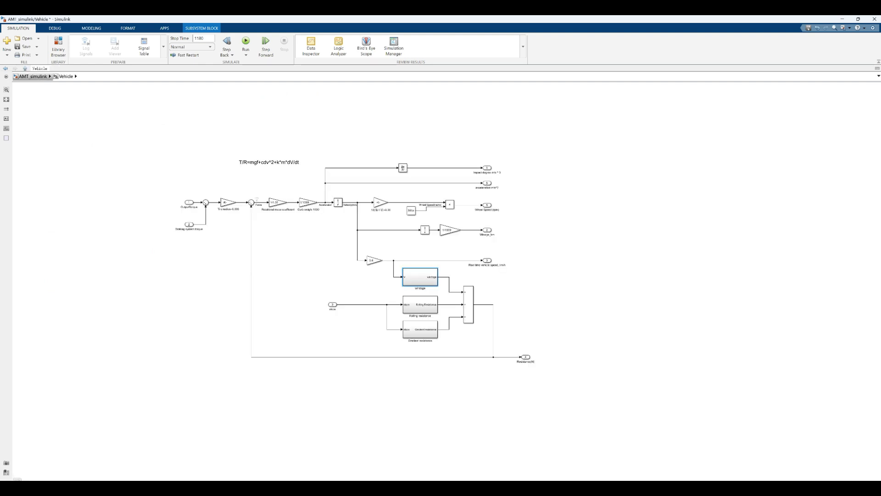
{"action": "left_click", "coordinate": [32, 77]}
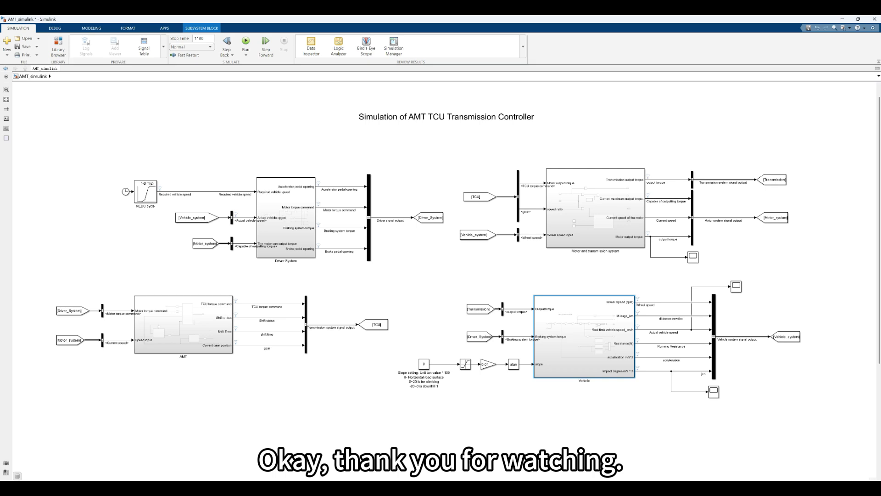